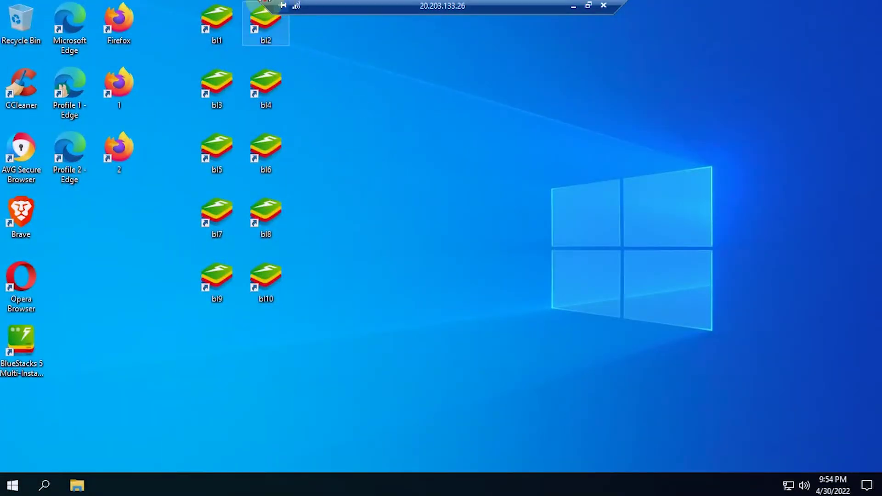
# Search for 'chrome' and download ChromeSetup.exe from Google's official Download Chrome page
pyautogui.moveTo(285, 8); pyautogui.dragTo(501, 7)
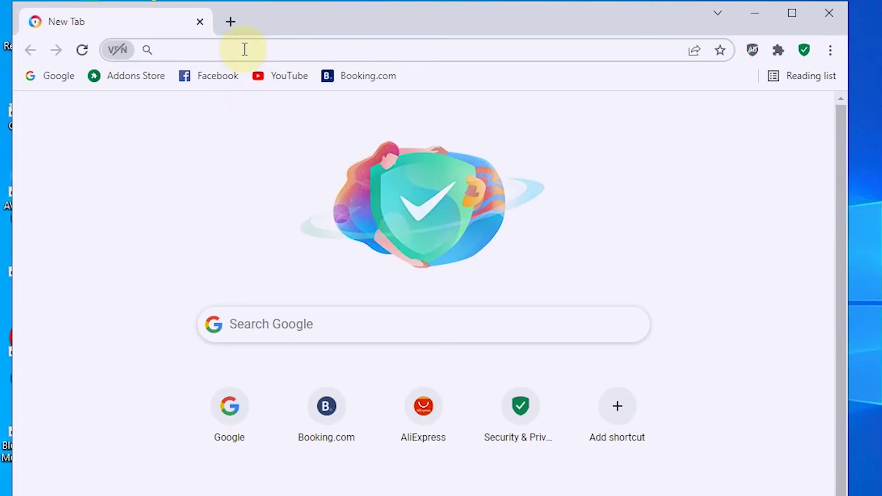
pyautogui.write('ch')
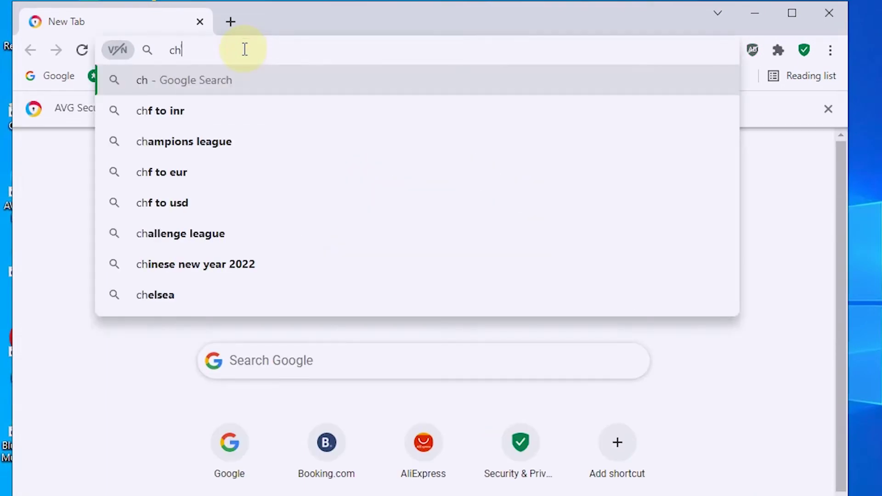
pyautogui.write('rome')
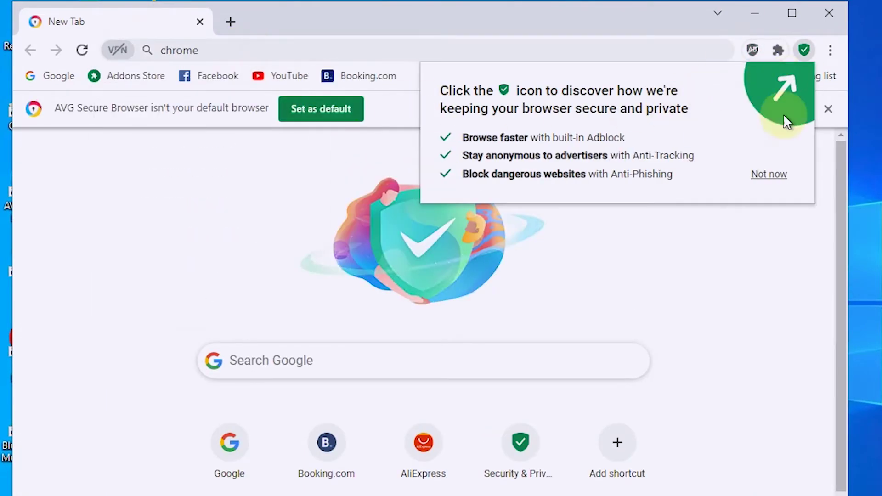
pyautogui.press('Return')
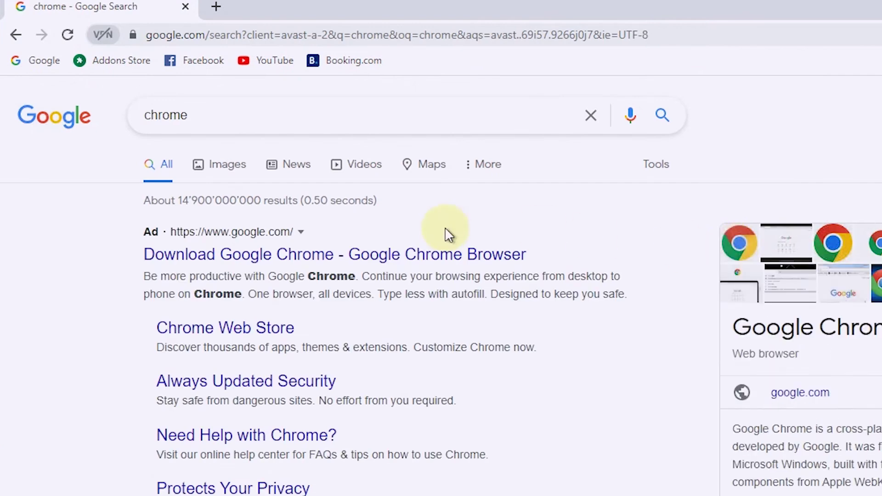
pyautogui.click(403, 258)
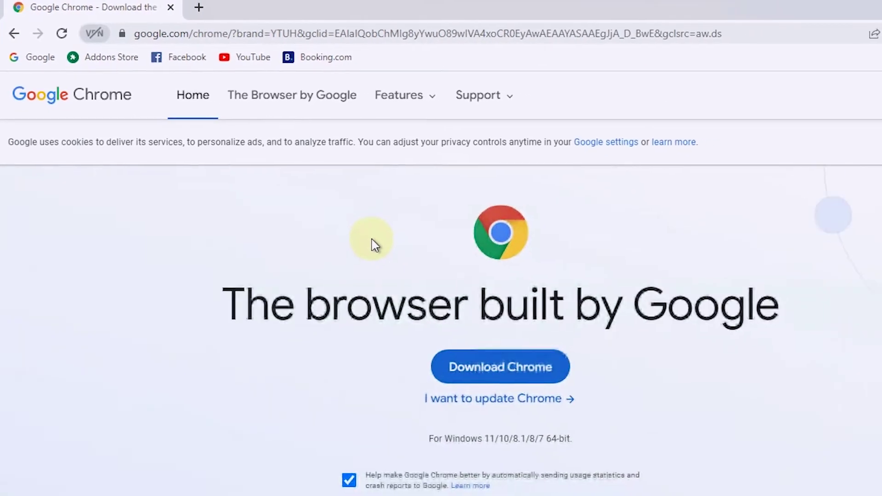
pyautogui.scroll(-2, 373, 240)
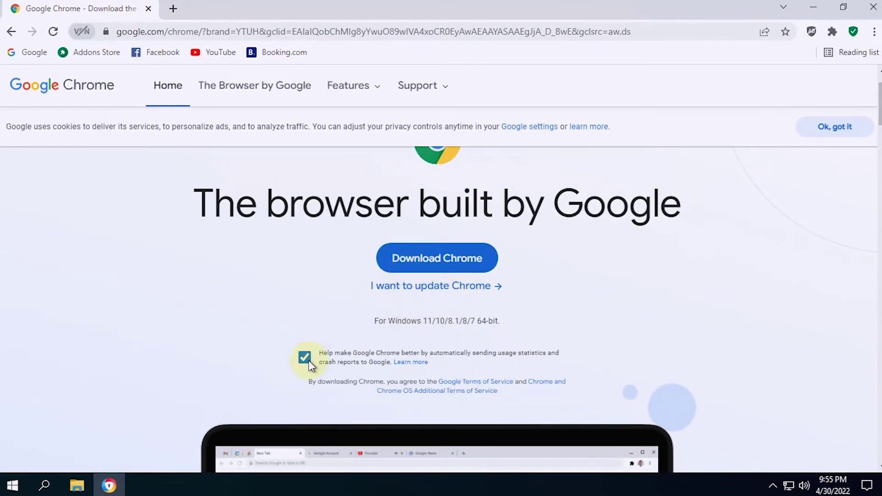
pyautogui.click(428, 266)
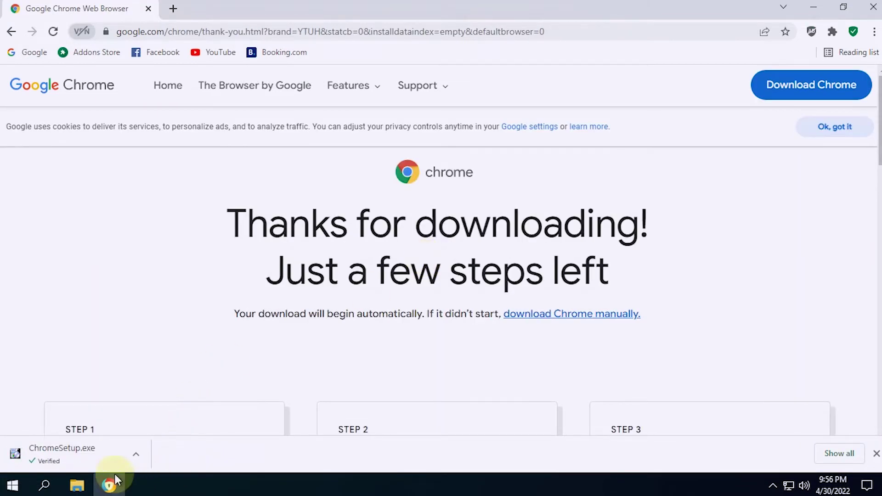
# Run ChromeSetup.exe and let it install Chrome until the Welcome to Chrome page appears
pyautogui.click(99, 455)
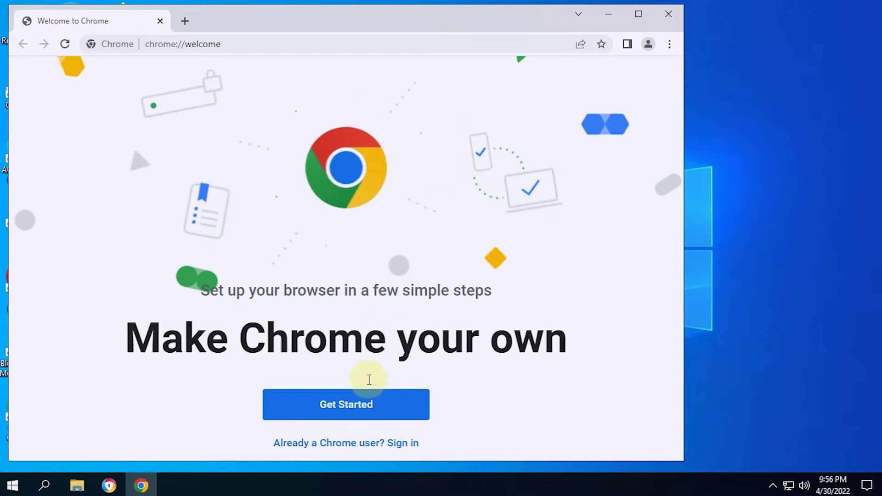
# Finish first-run setup, keeping app bookmarks, skipping default browser and declining sign-in
pyautogui.click(368, 414)
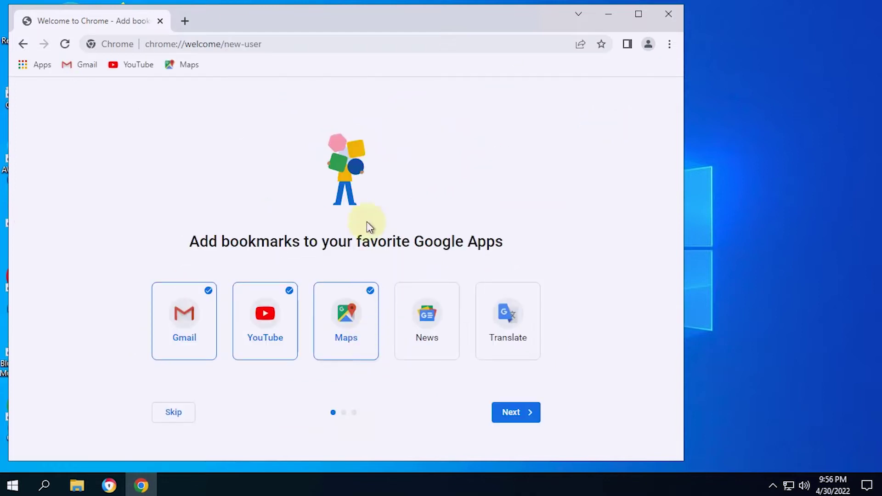
pyautogui.click(507, 412)
pyautogui.click(340, 412)
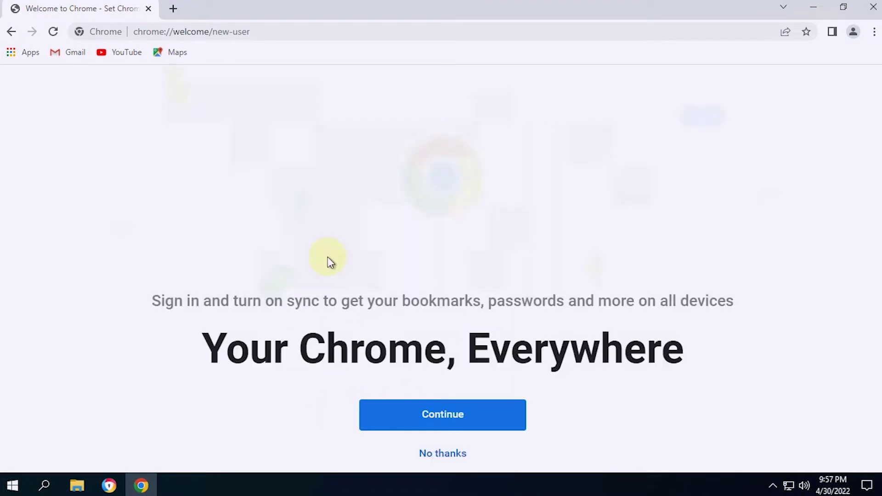
pyautogui.click(433, 448)
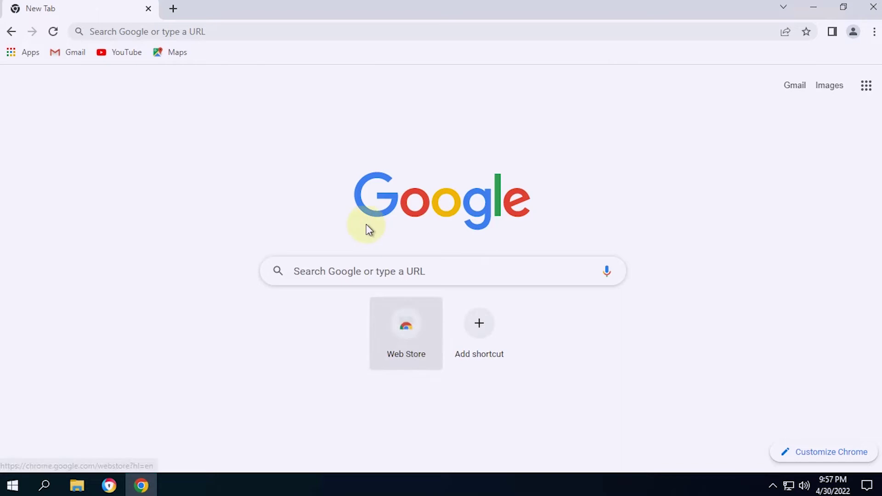
# Bring up the sync sign-in page from the profile menu, then reopen the profile menu
pyautogui.click(852, 32)
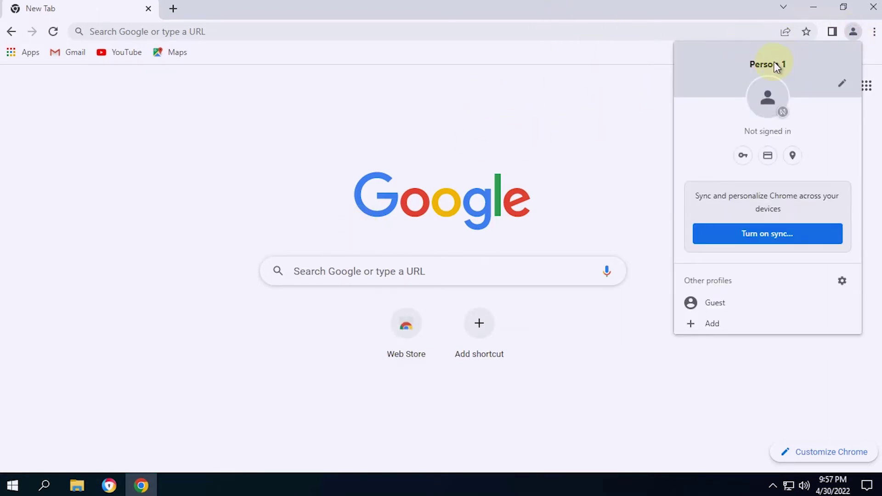
pyautogui.click(696, 231)
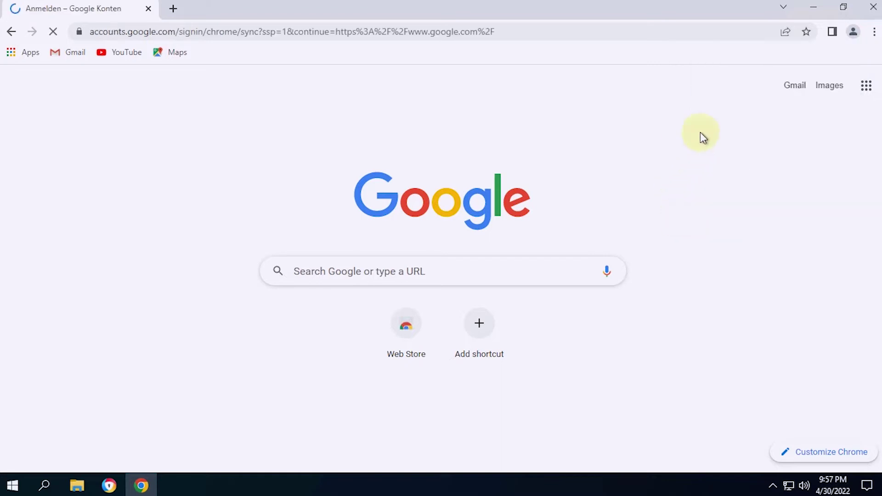
pyautogui.click(852, 32)
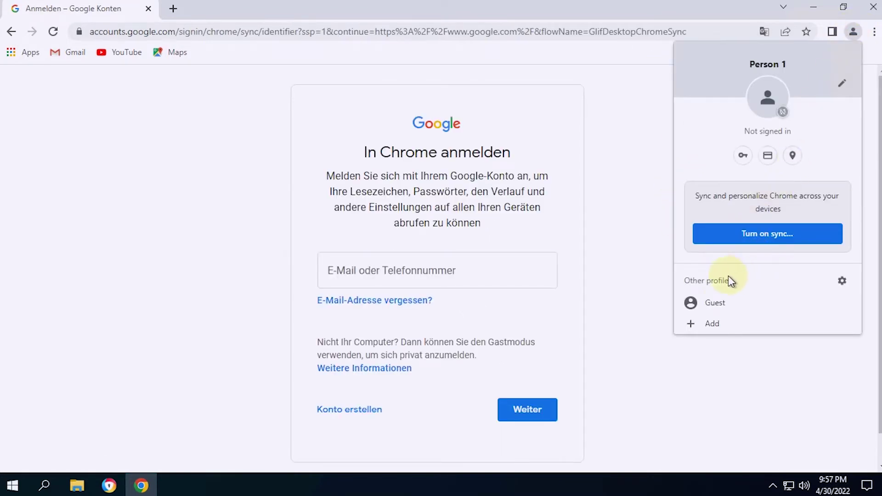
# Add a profile named '1' without an account, using the black theme colour
pyautogui.click(708, 323)
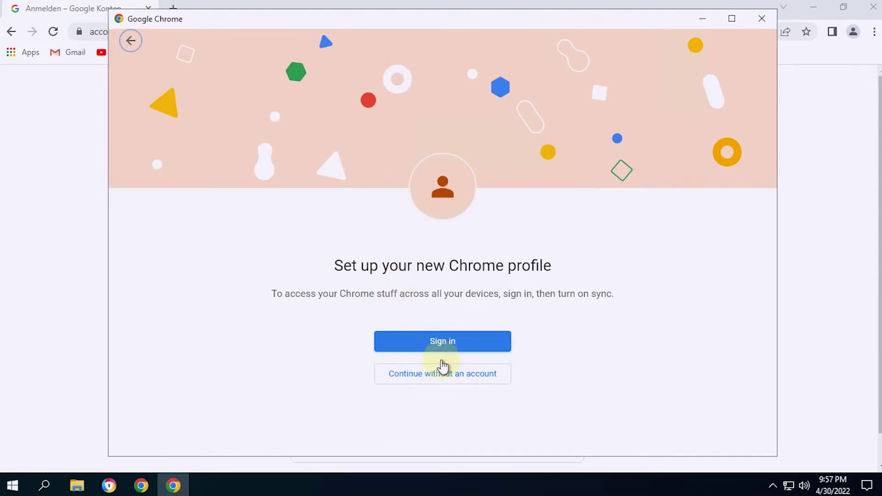
pyautogui.click(442, 379)
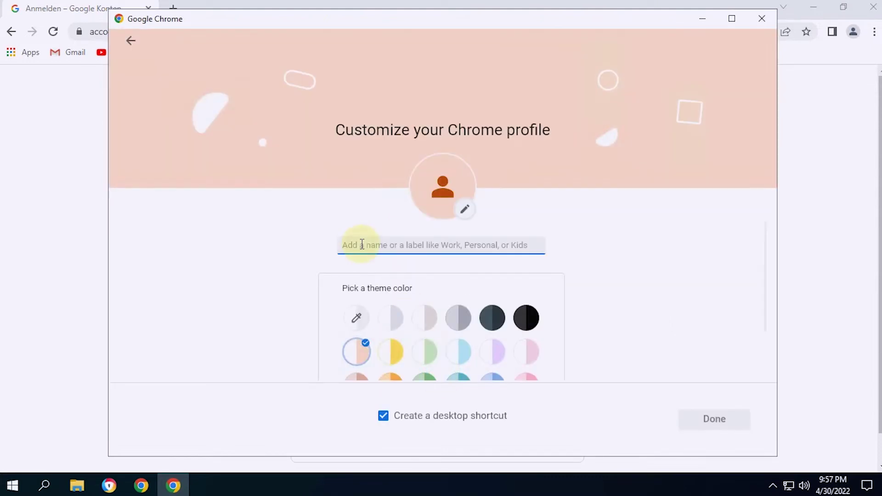
pyautogui.write('1')
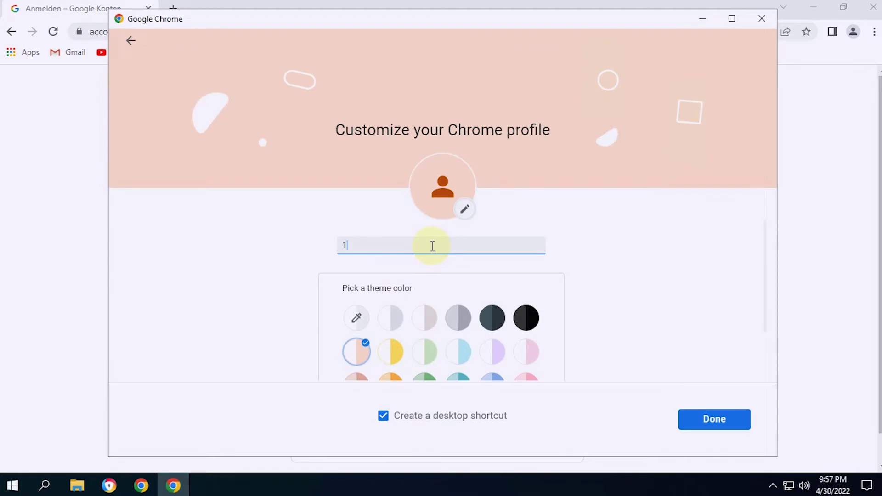
pyautogui.click(523, 324)
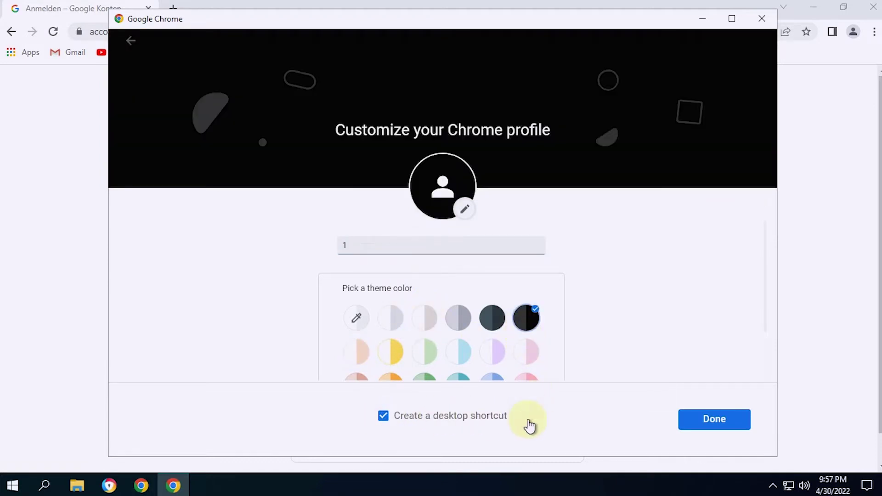
pyautogui.click(710, 427)
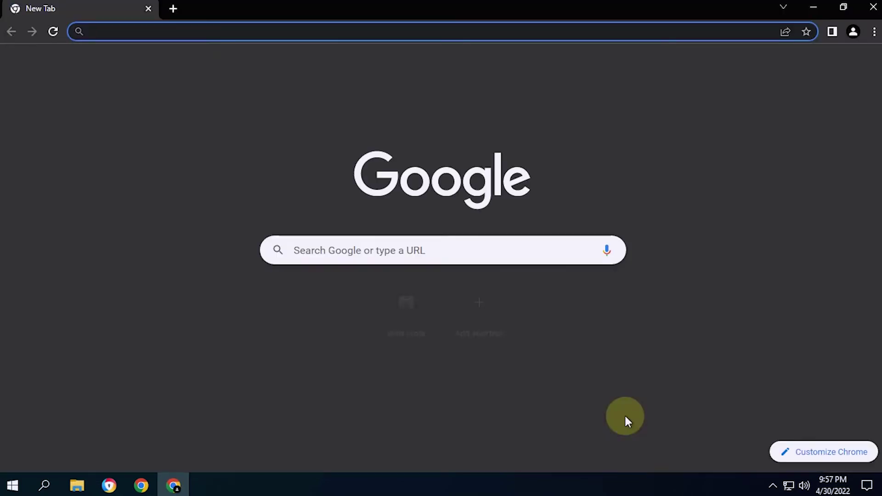
# Close the extra profile window and go to Privacy and security's Site settings
pyautogui.click(813, 7)
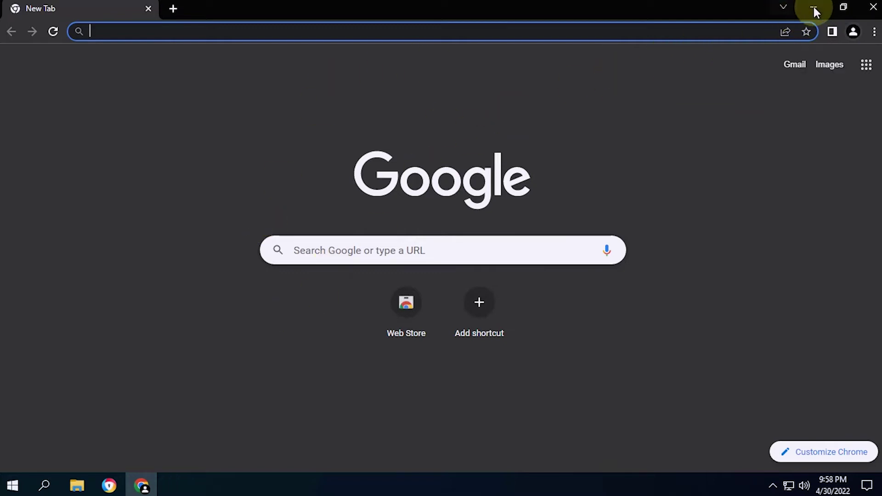
pyautogui.click(874, 33)
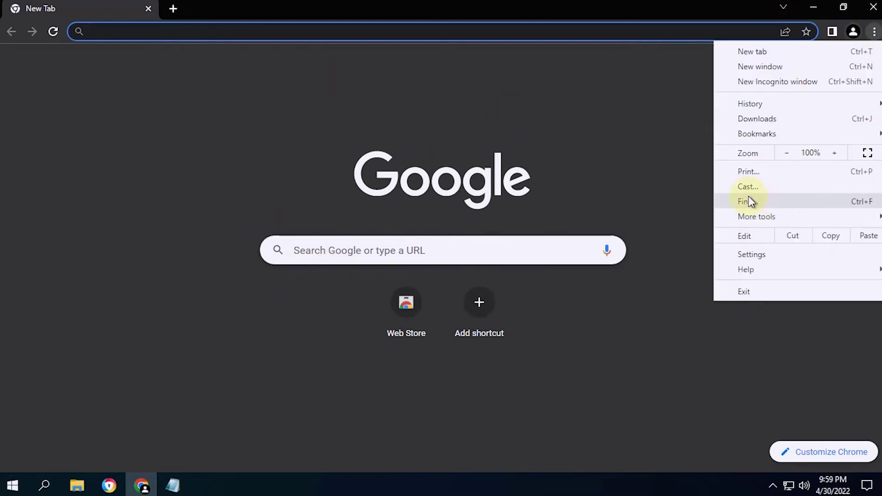
pyautogui.click(748, 254)
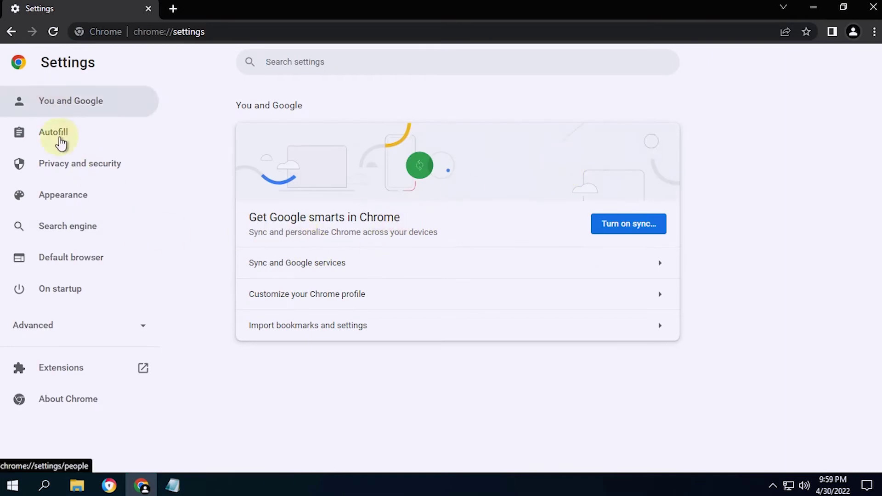
pyautogui.click(76, 165)
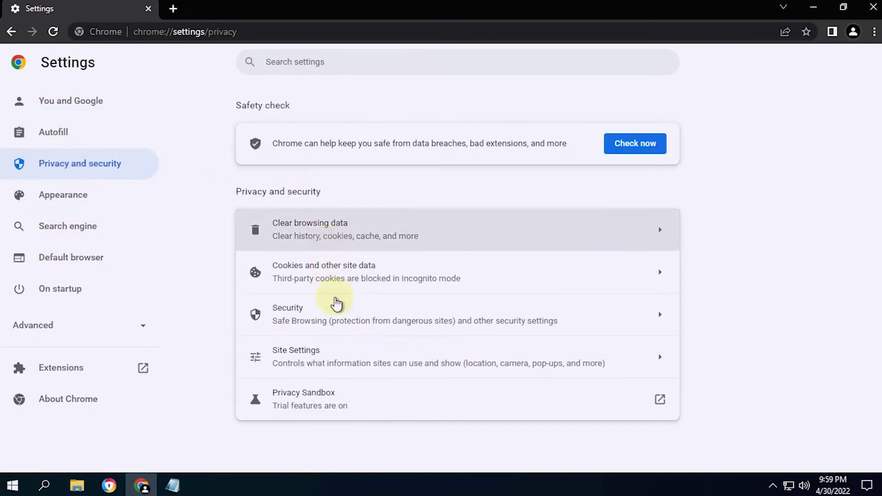
pyautogui.click(335, 361)
# Turn on and confirm 'Send a Do Not Track request' under Cookies and other site data
pyautogui.scroll(-4, 340, 349)
pyautogui.scroll(-6, 342, 337)
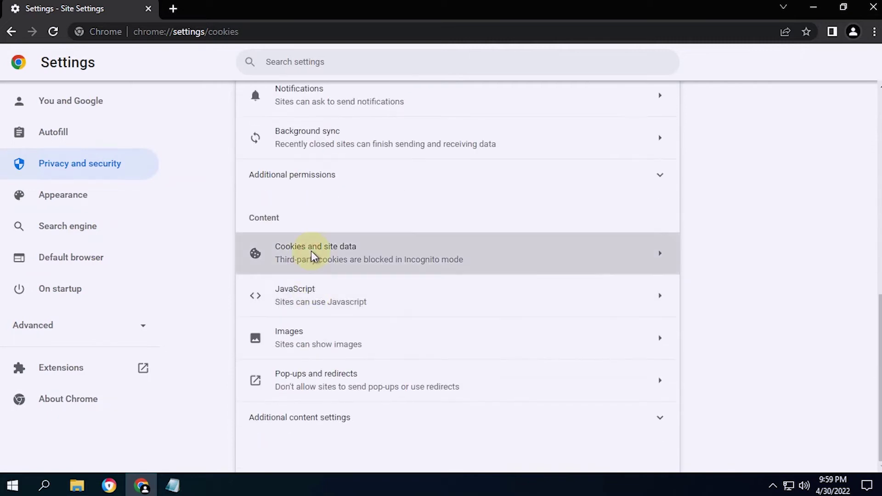
pyautogui.click(312, 254)
pyautogui.scroll(-4, 345, 275)
pyautogui.scroll(-4, 348, 290)
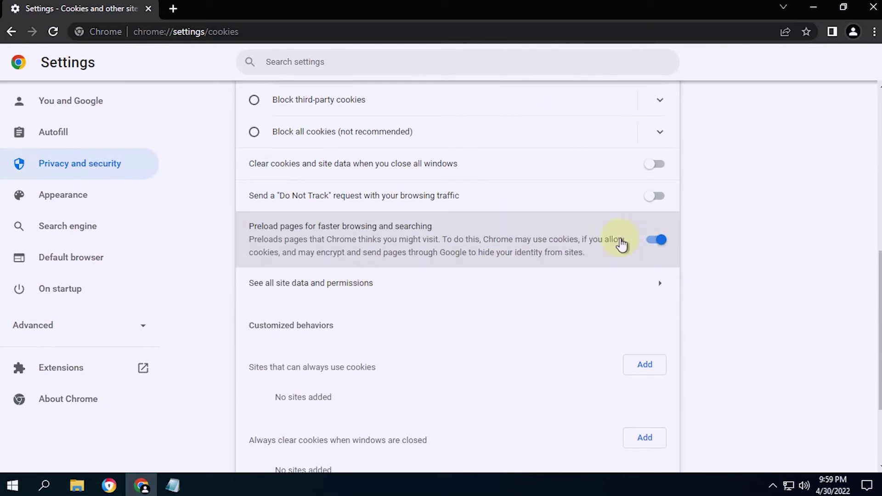
pyautogui.click(657, 195)
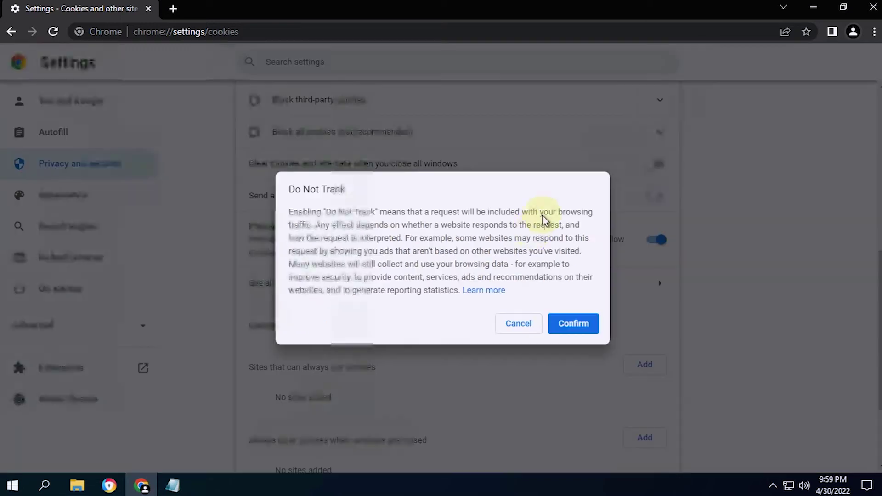
pyautogui.click(568, 324)
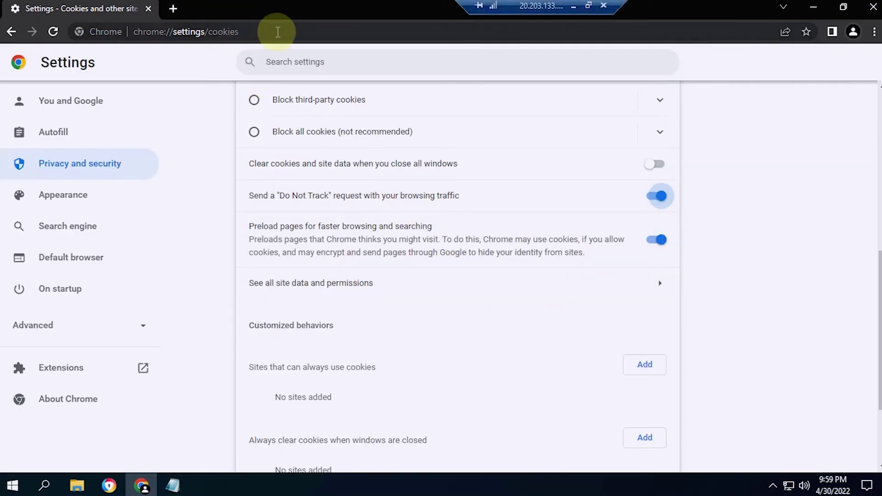
# Open the first Web Store link from the Notepad notes and install the Spoof Timezone extension
pyautogui.click(813, 6)
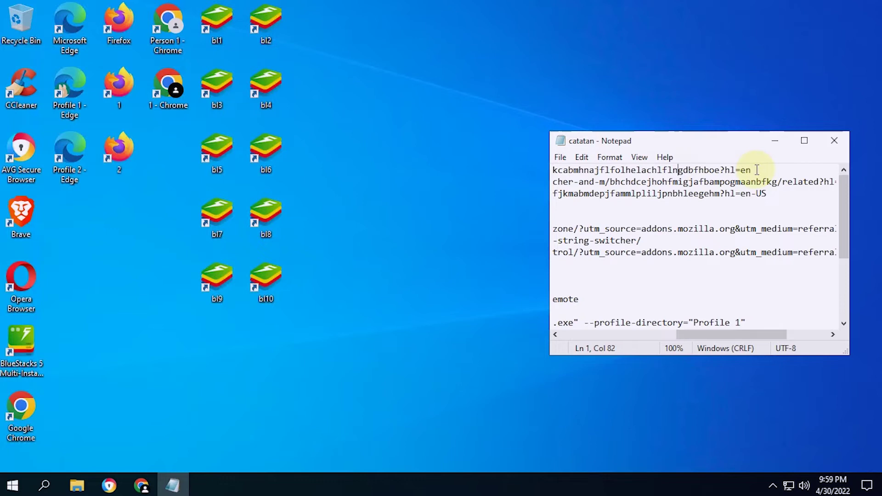
pyautogui.moveTo(756, 170); pyautogui.dragTo(354, 169)
pyautogui.hotkey('ctrl', 'c')
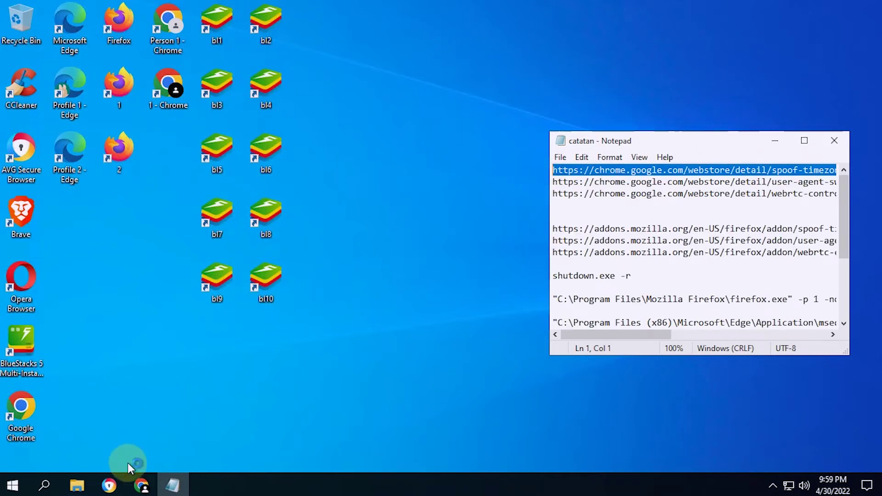
pyautogui.click(141, 486)
pyautogui.click(192, 33)
pyautogui.hotkey('ctrl', 'v')
pyautogui.press('Return')
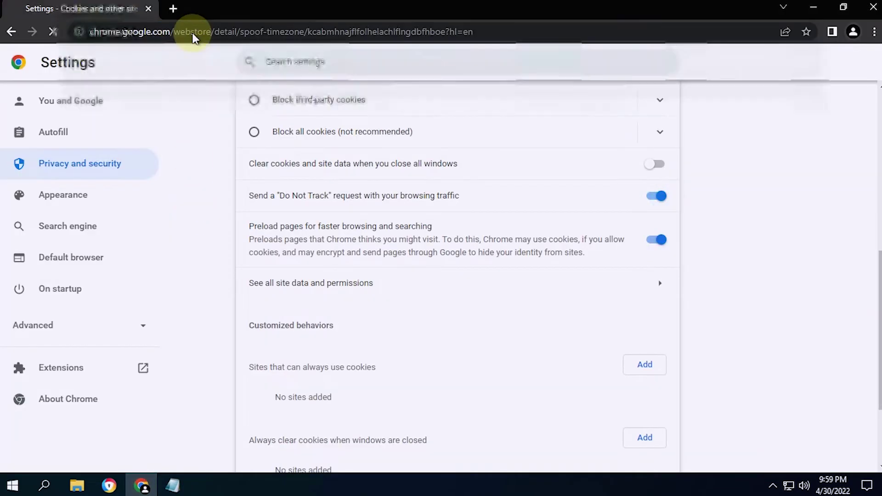
pyautogui.click(703, 159)
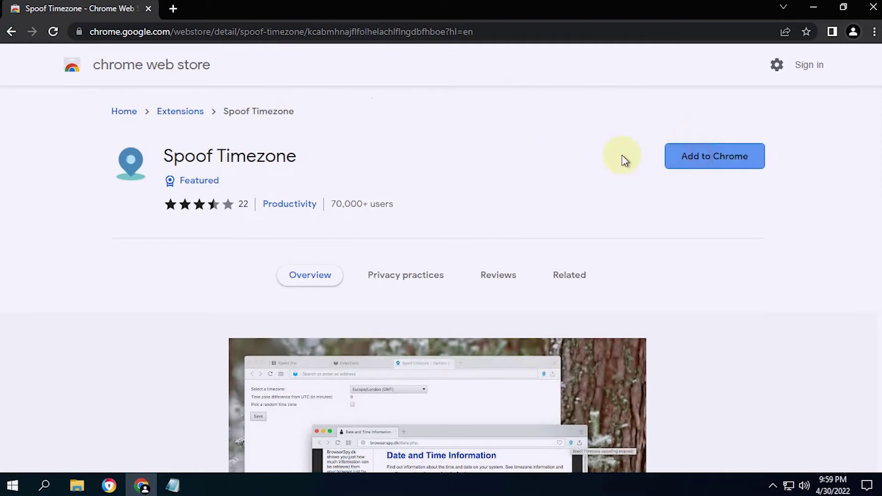
pyautogui.click(483, 156)
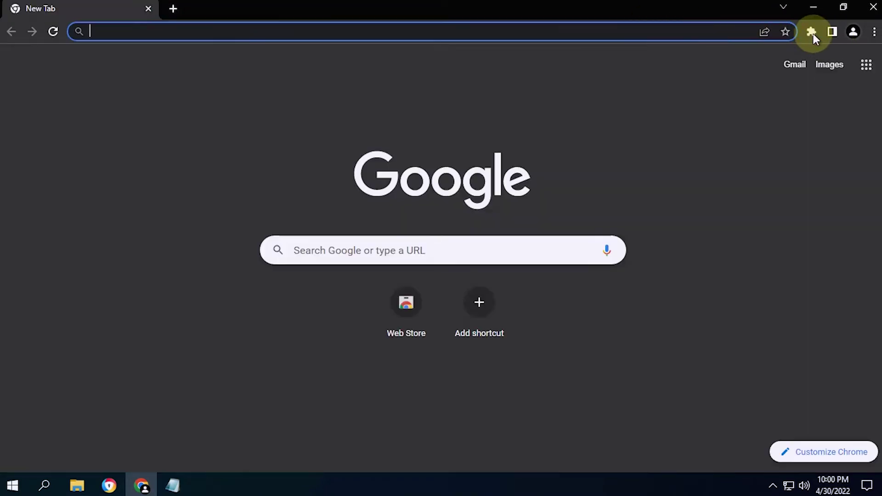
# Pin Spoof Timezone and User-Agent Switcher from the Extensions menu to the toolbar
pyautogui.click(811, 32)
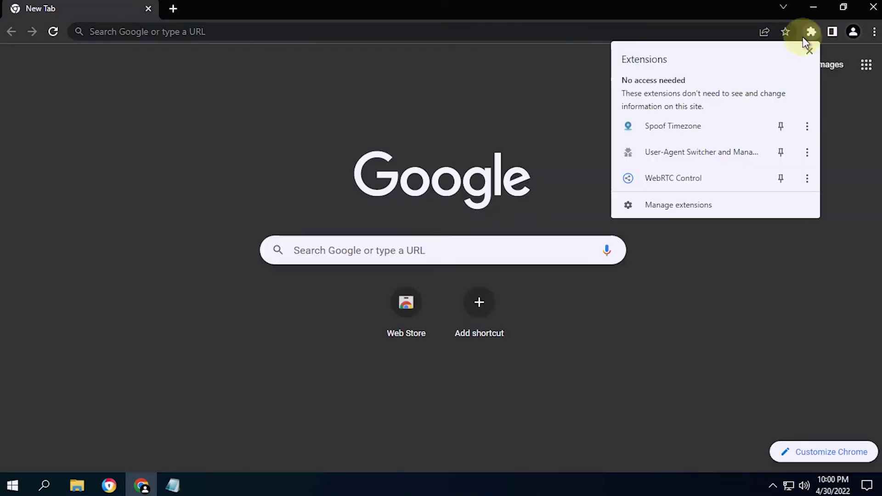
pyautogui.click(780, 126)
pyautogui.click(781, 152)
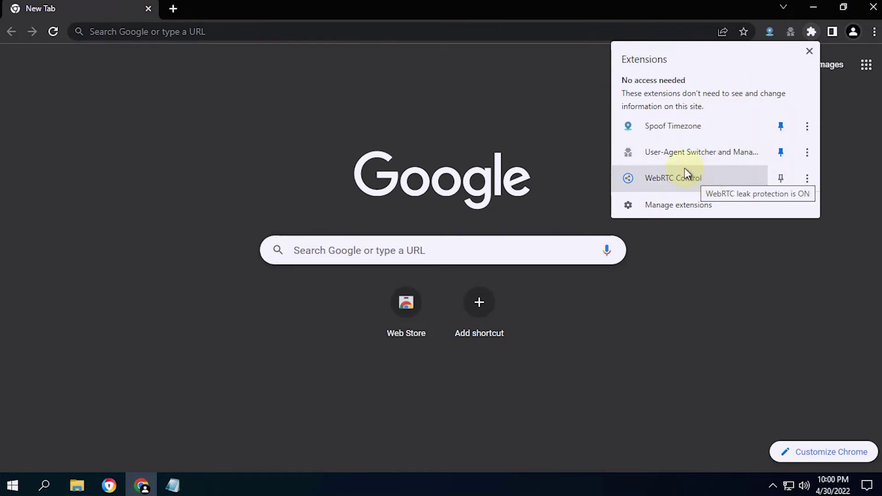
# Add a profile named '2' without signing in to an account
pyautogui.click(563, 84)
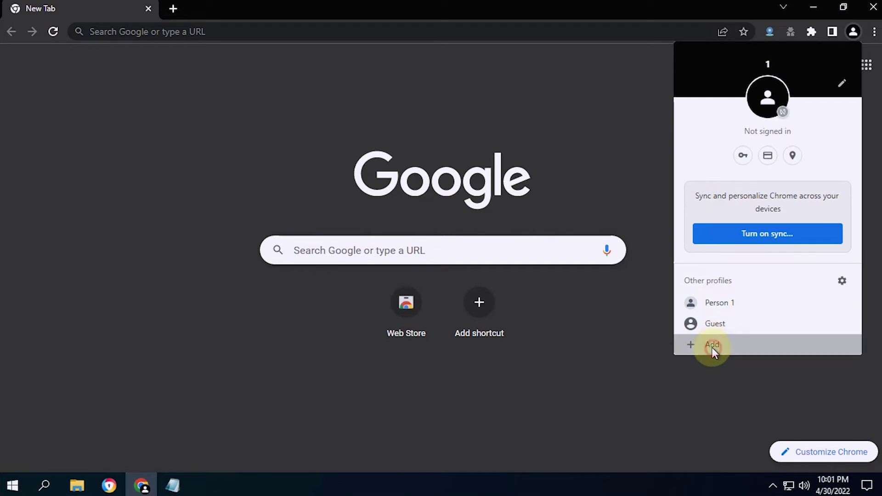
pyautogui.click(712, 345)
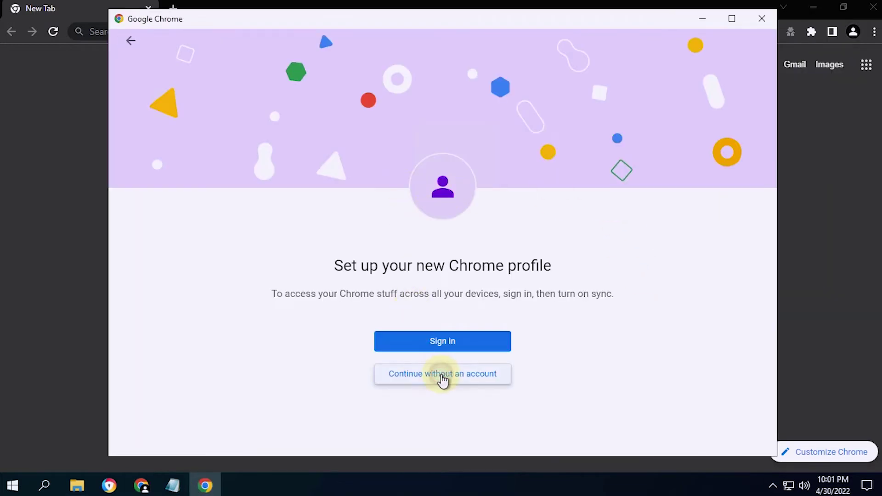
pyautogui.click(442, 373)
pyautogui.click(362, 248)
pyautogui.write('2')
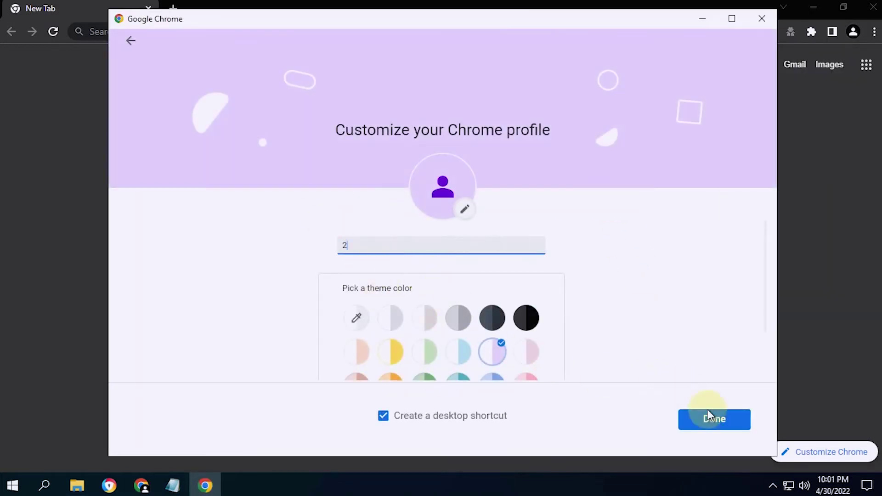
pyautogui.scroll(-2, 463, 356)
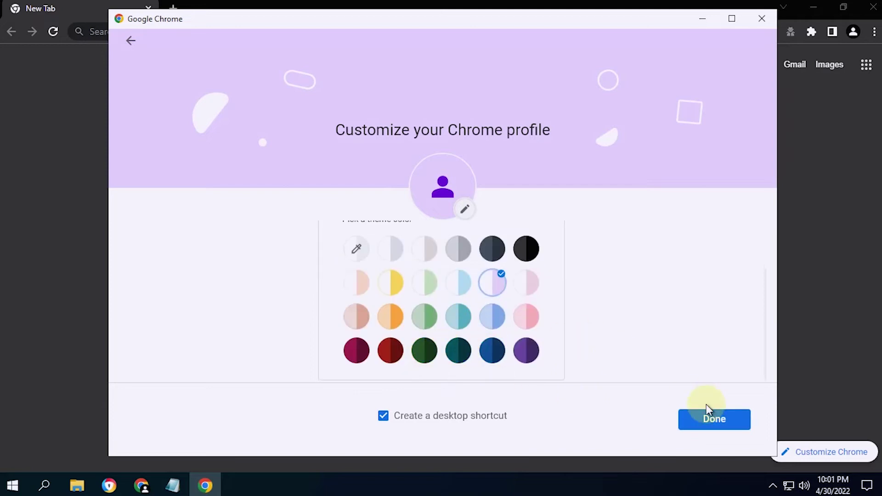
pyautogui.click(709, 415)
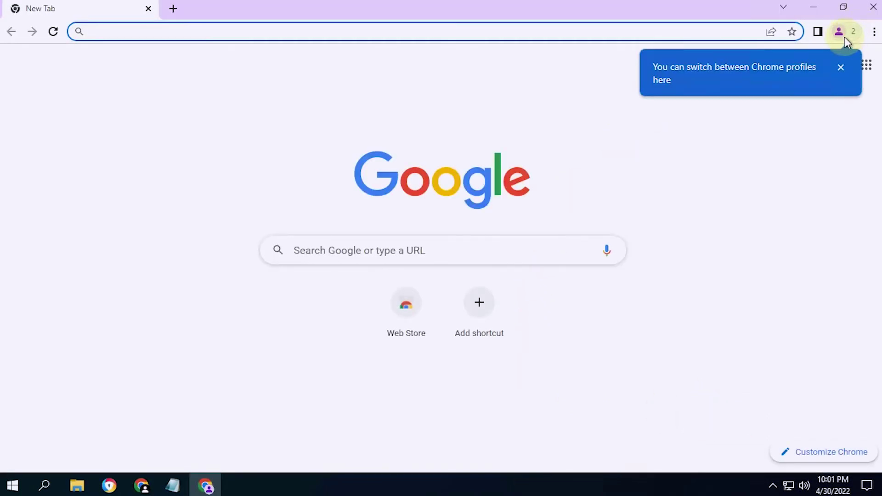
# Add a profile named '3' without signing in to an account
pyautogui.click(844, 36)
pyautogui.click(703, 365)
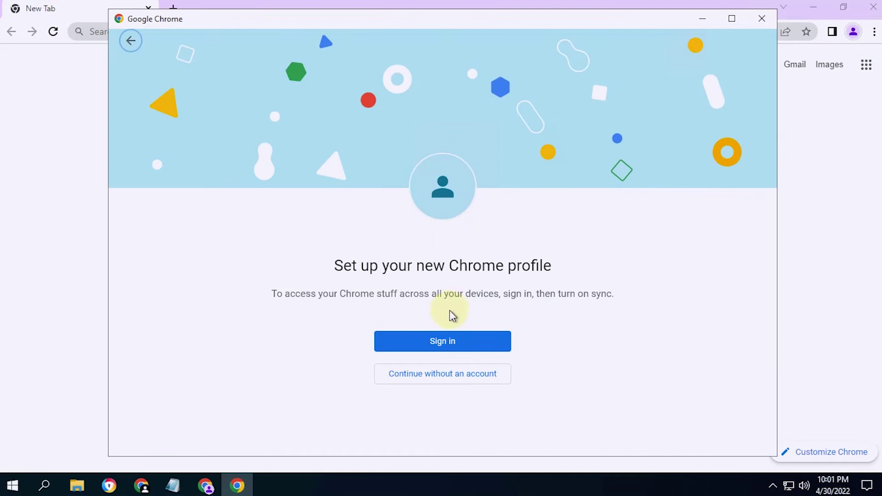
pyautogui.click(447, 383)
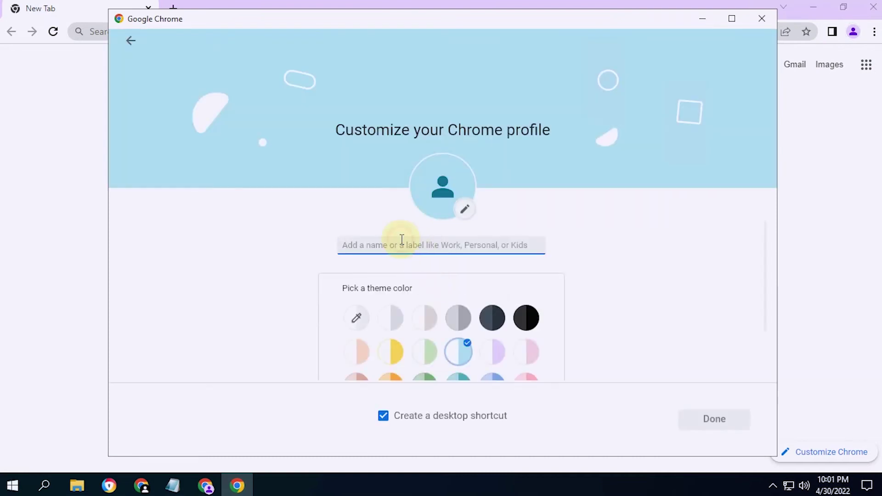
pyautogui.write('3')
pyautogui.click(715, 420)
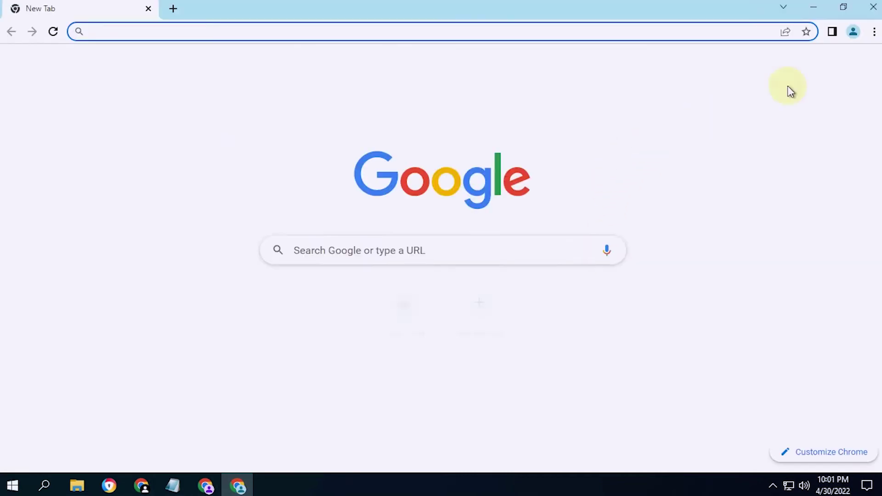
# Add two more account-free profiles, 4 with a pink theme and 5, then close the last window
pyautogui.click(852, 32)
pyautogui.click(711, 384)
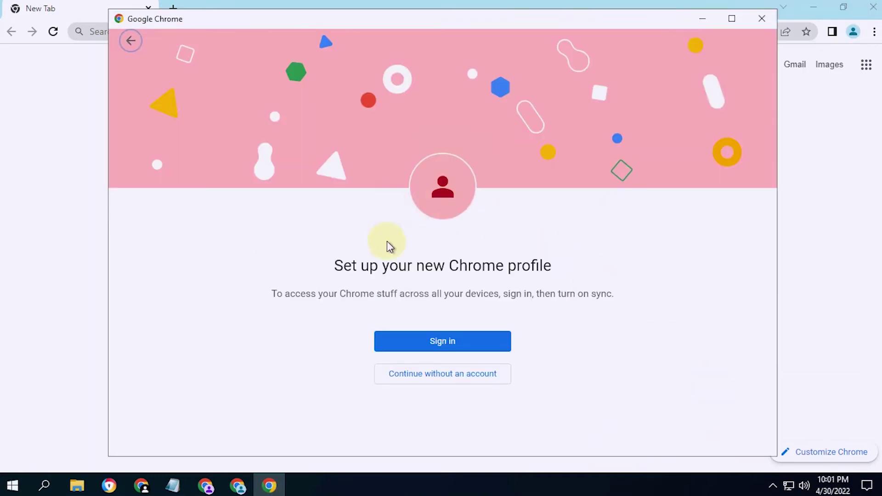
pyautogui.click(424, 379)
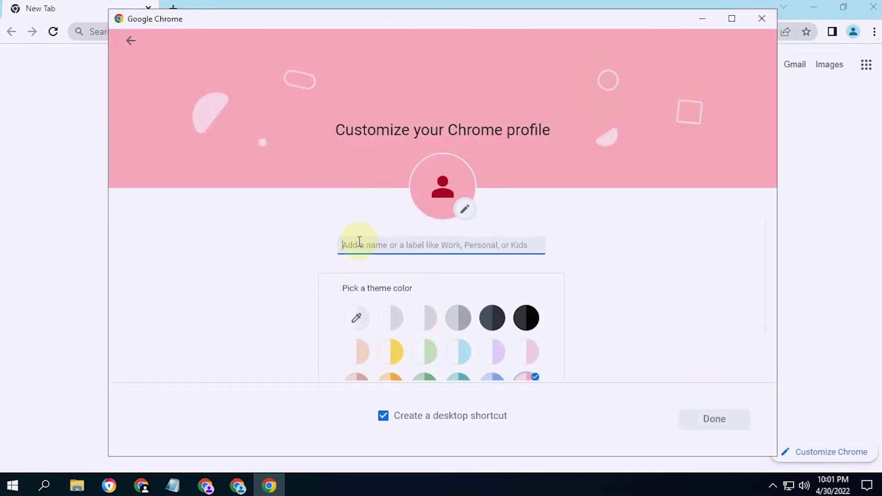
pyautogui.write('a')
pyautogui.click(720, 419)
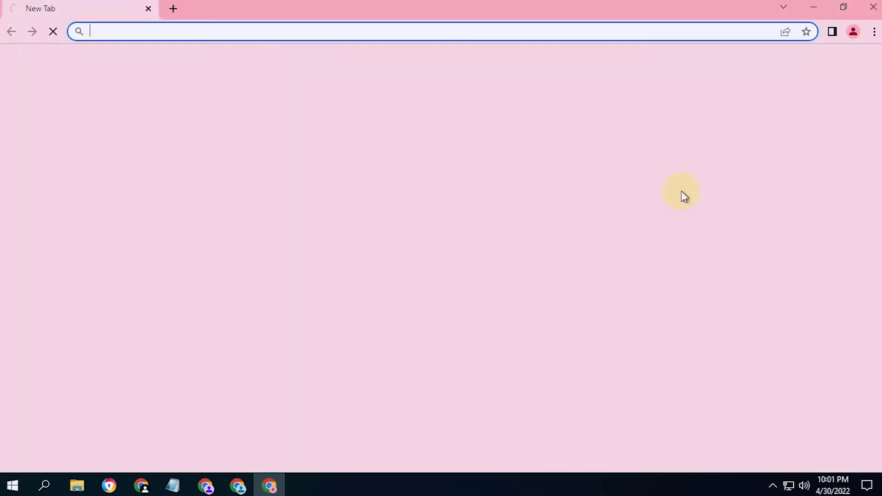
pyautogui.click(850, 35)
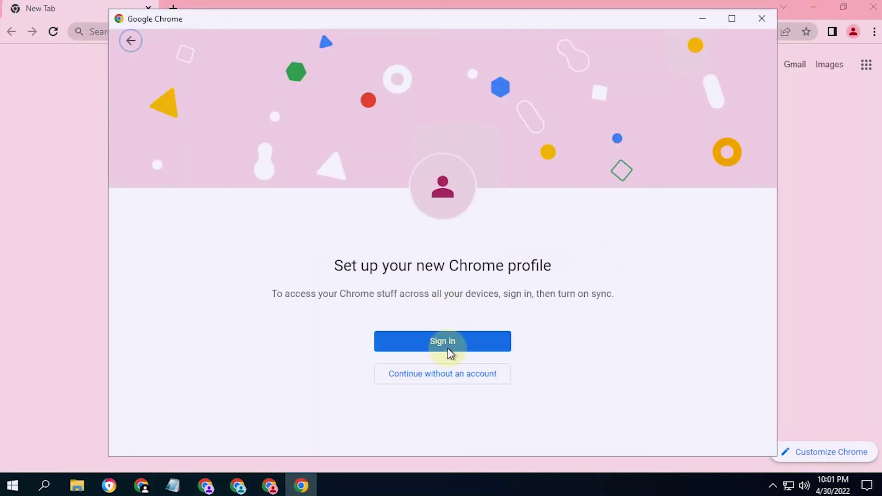
pyautogui.click(442, 375)
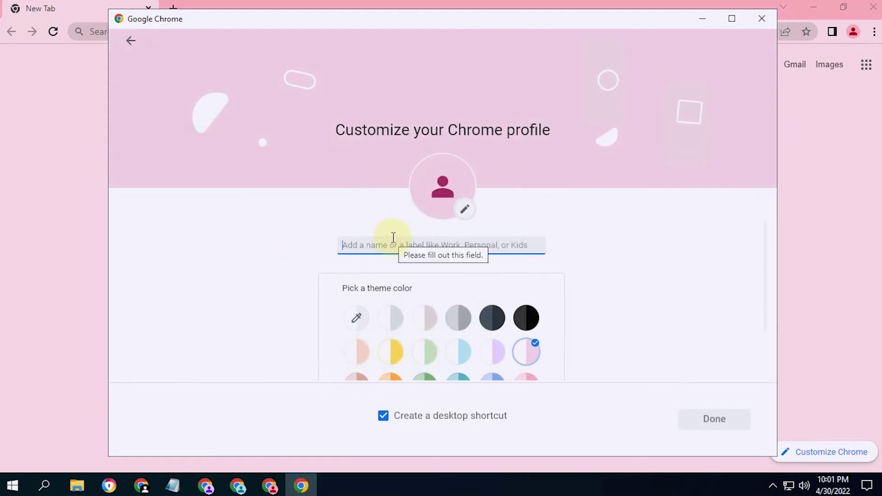
pyautogui.write('1')
pyautogui.click(704, 420)
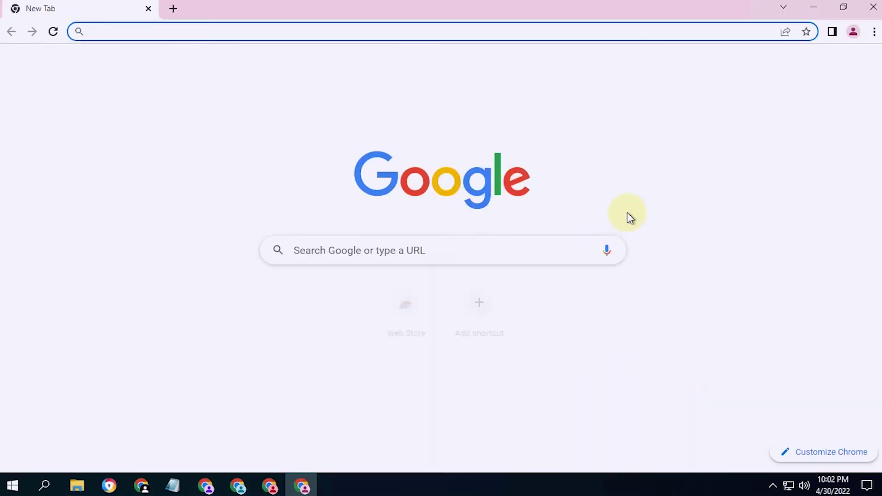
pyautogui.click(872, 7)
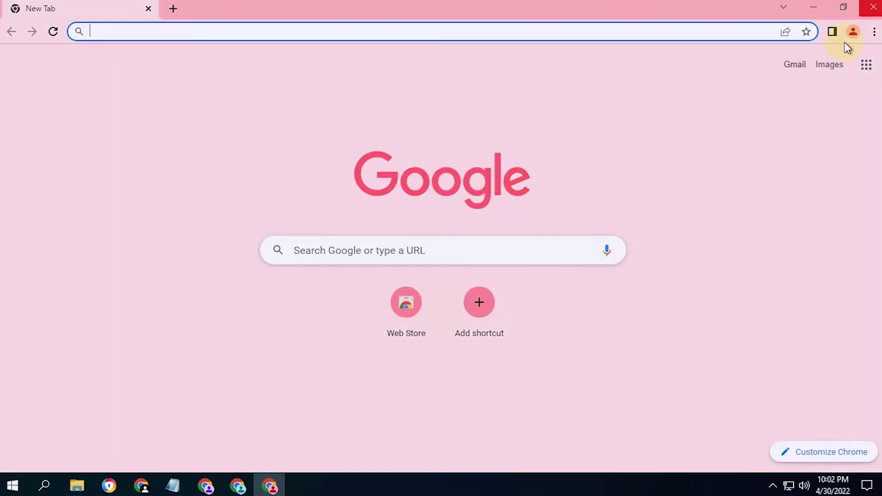
# Close the pink-themed and white default-theme profile windows
pyautogui.click(871, 7)
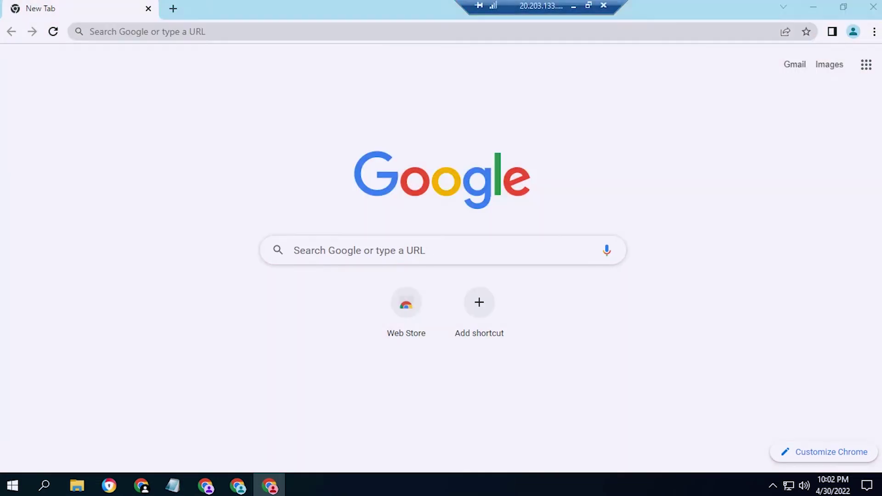
pyautogui.click(872, 6)
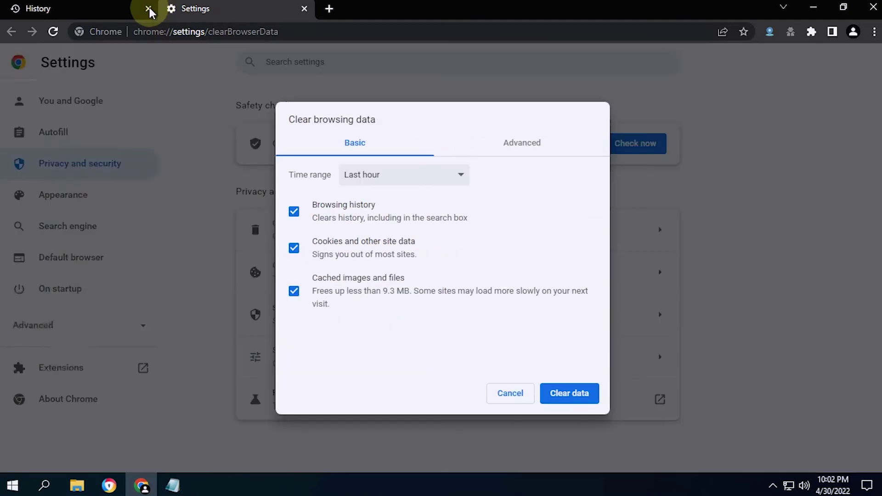
# Close the History tab and clear all Advanced data categories, including passwords and hosted app data, for All time
pyautogui.click(147, 8)
pyautogui.click(401, 183)
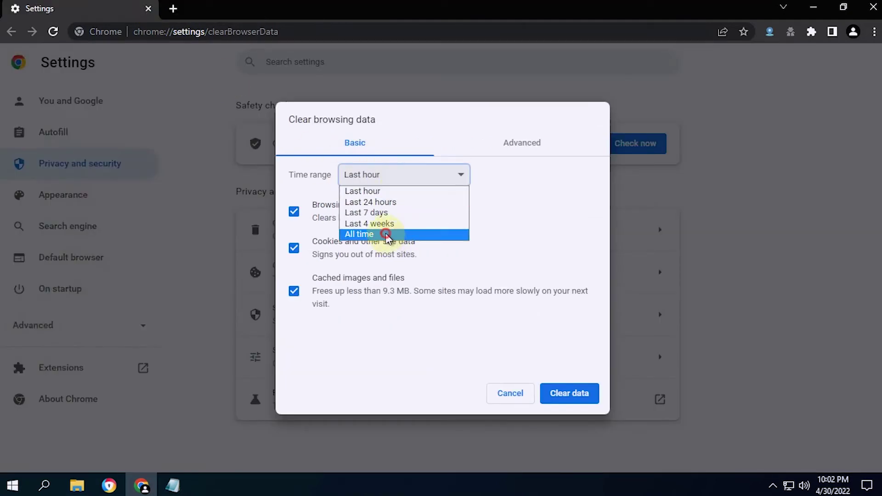
pyautogui.click(386, 234)
pyautogui.click(495, 148)
pyautogui.click(294, 339)
pyautogui.scroll(-2, 310, 340)
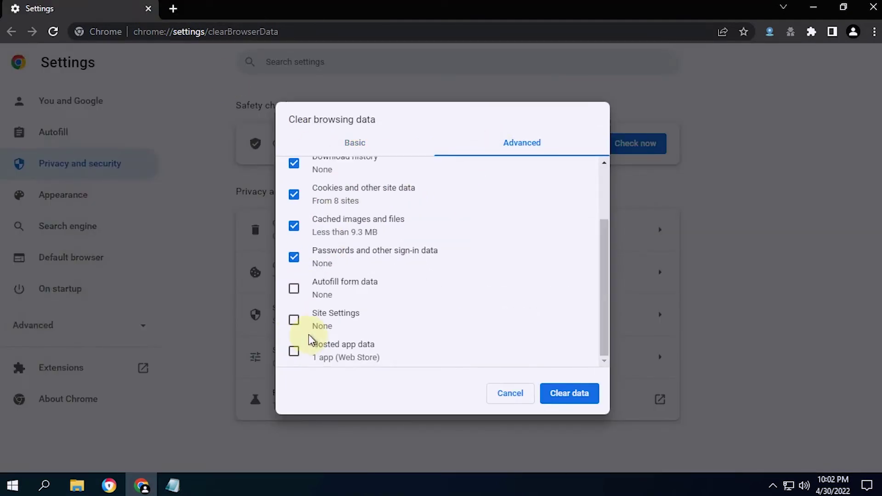
pyautogui.click(296, 361)
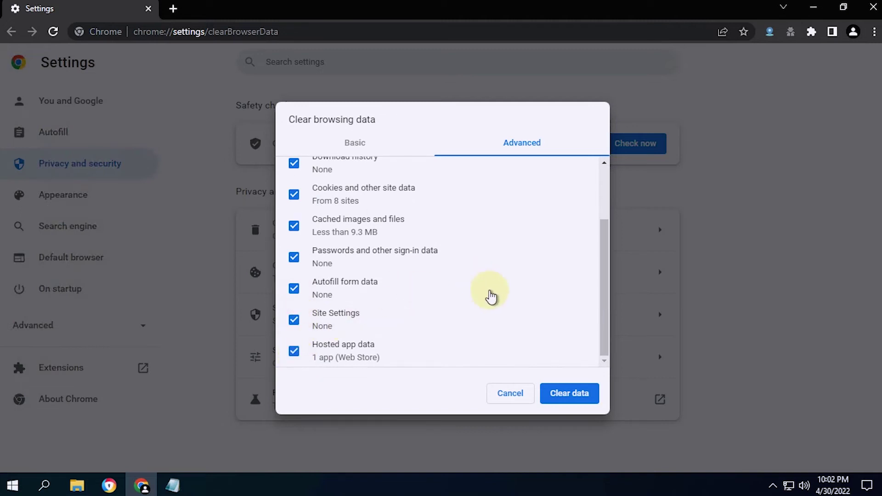
pyautogui.click(569, 394)
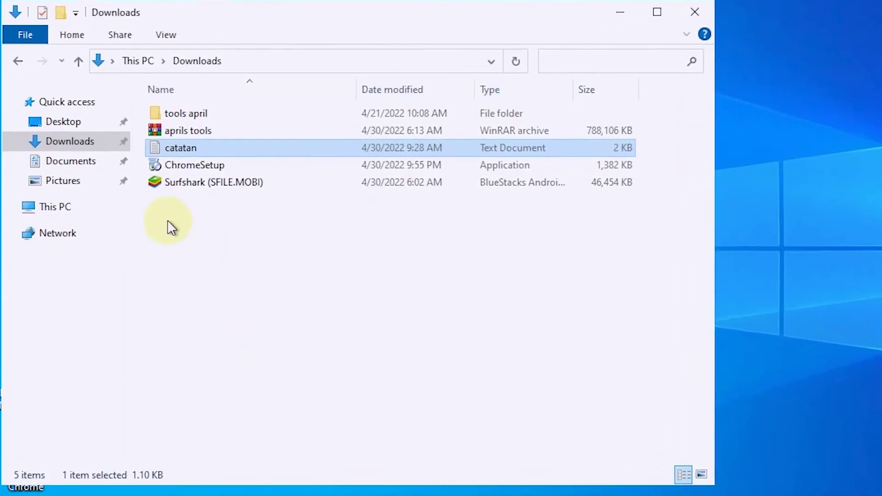
# Browse from This PC through Windows (C:) and Users into the user's home folder
pyautogui.click(71, 212)
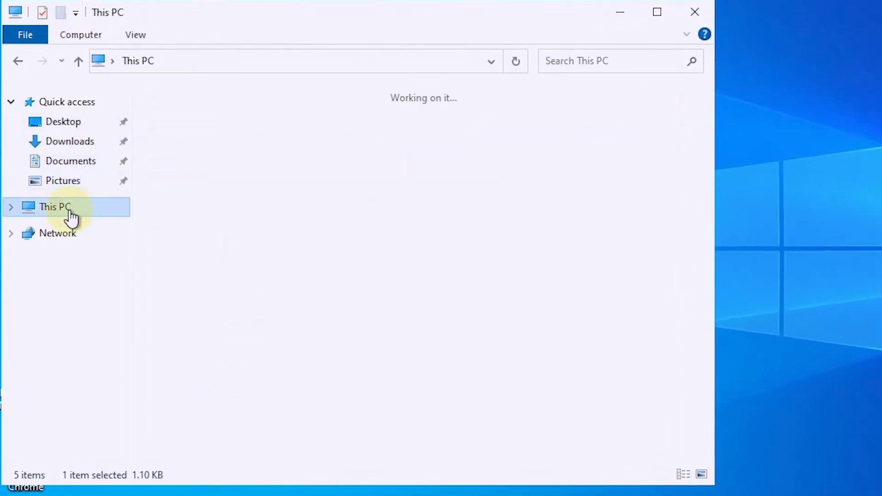
pyautogui.doubleClick(219, 329)
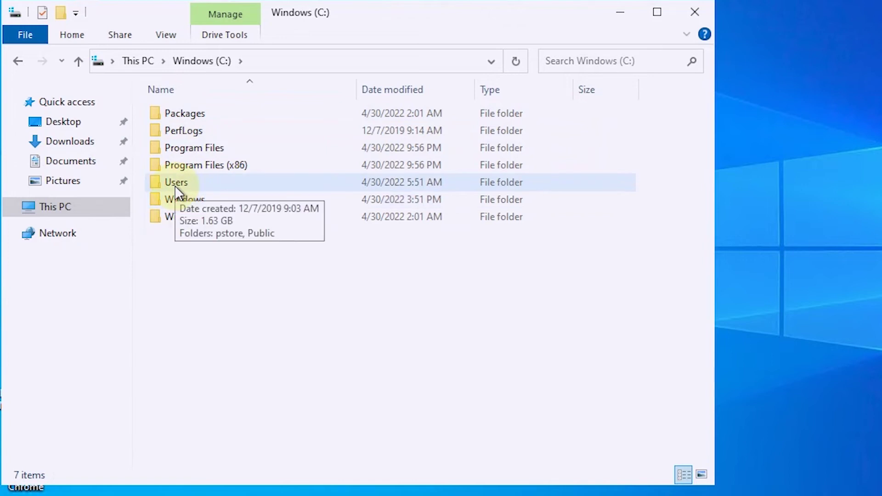
pyautogui.doubleClick(174, 184)
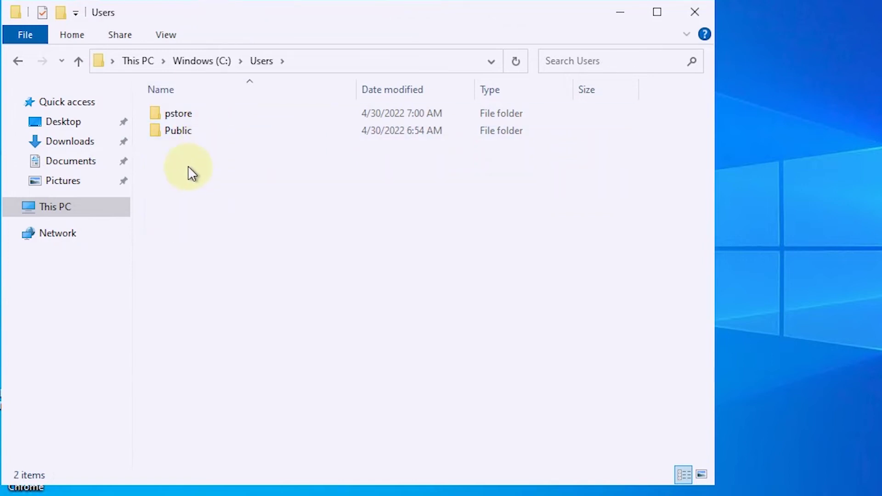
pyautogui.click(183, 113)
pyautogui.doubleClick(183, 113)
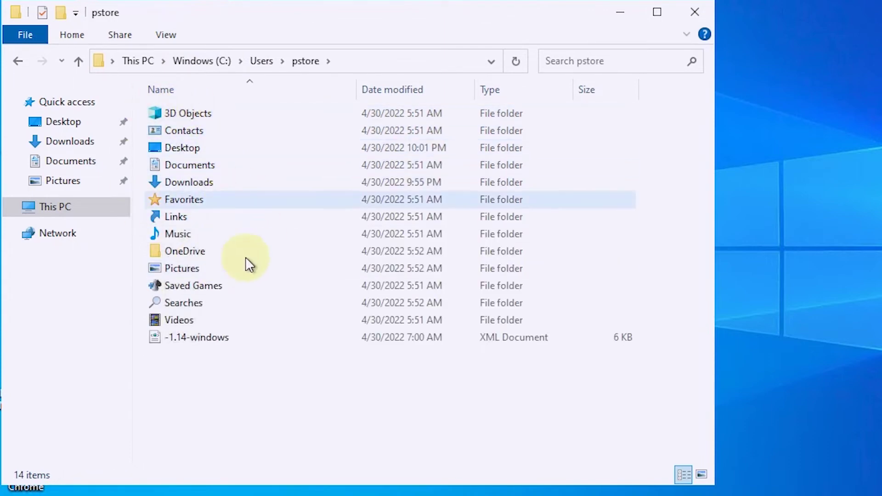
# Turn on Hidden items in the View ribbon so AppData and NTUSER.DAT appear
pyautogui.click(168, 32)
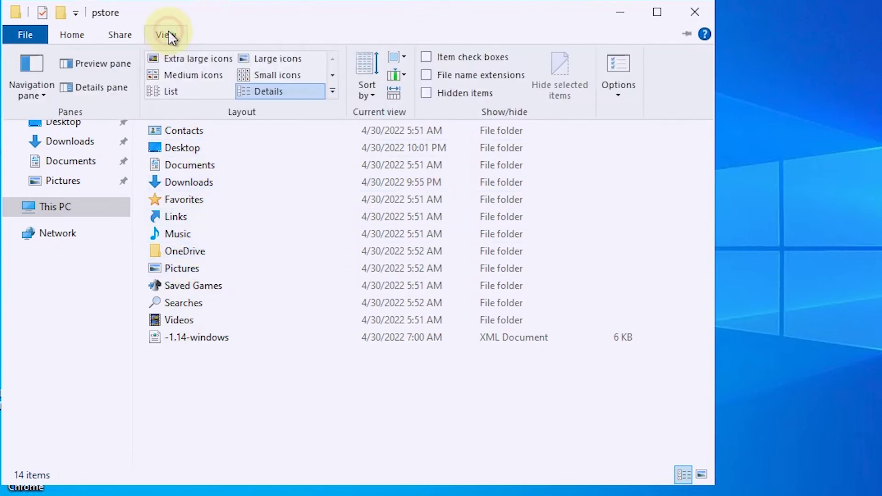
pyautogui.click(425, 94)
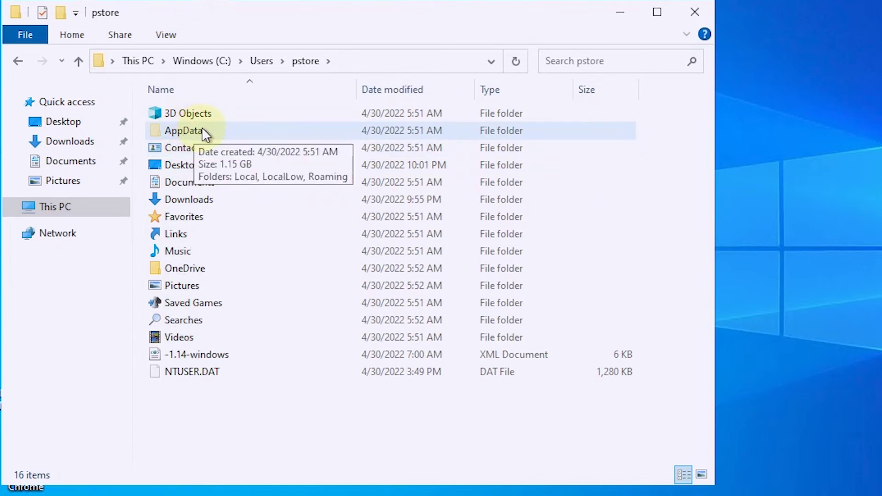
# Drill down through AppData, Local and Google into the Chrome folder
pyautogui.doubleClick(182, 130)
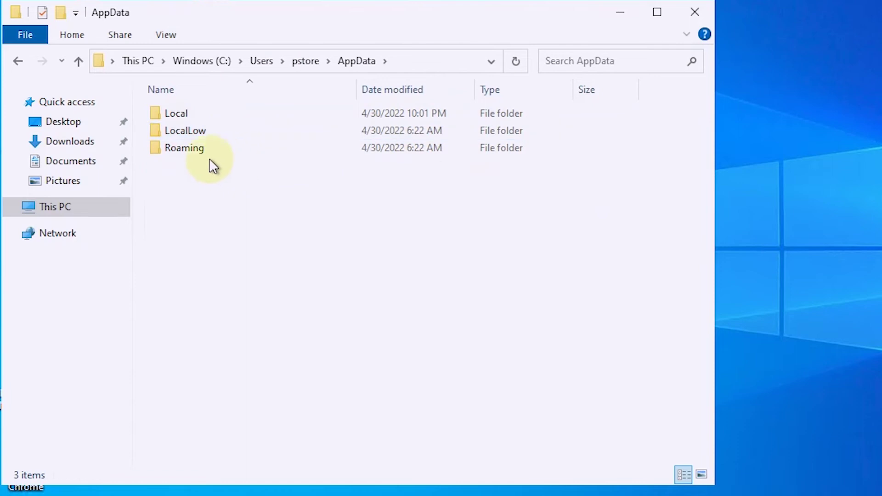
pyautogui.doubleClick(179, 113)
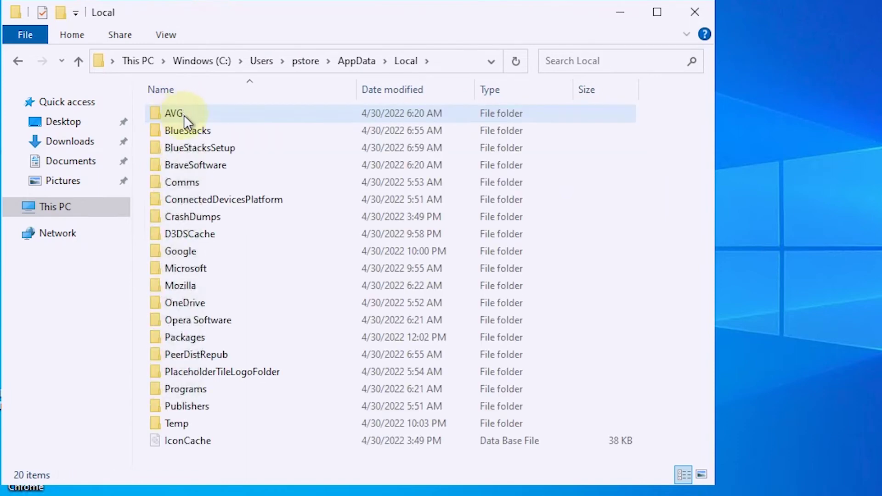
pyautogui.doubleClick(186, 251)
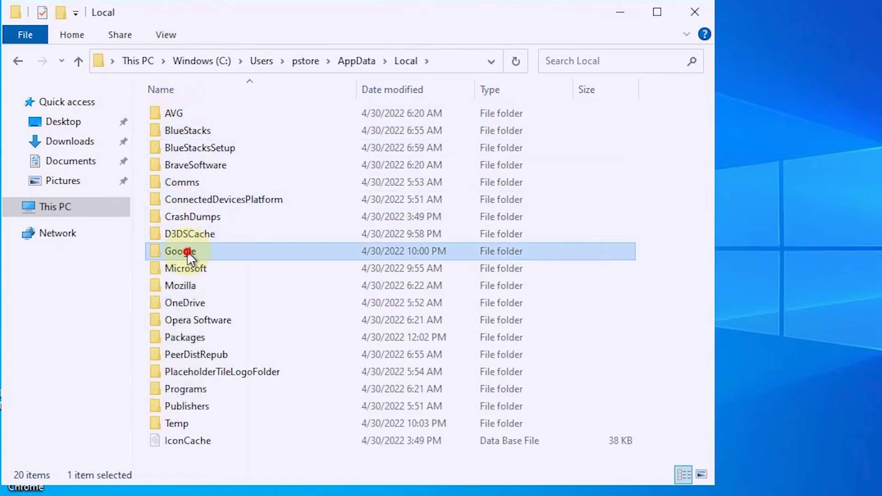
pyautogui.doubleClick(180, 114)
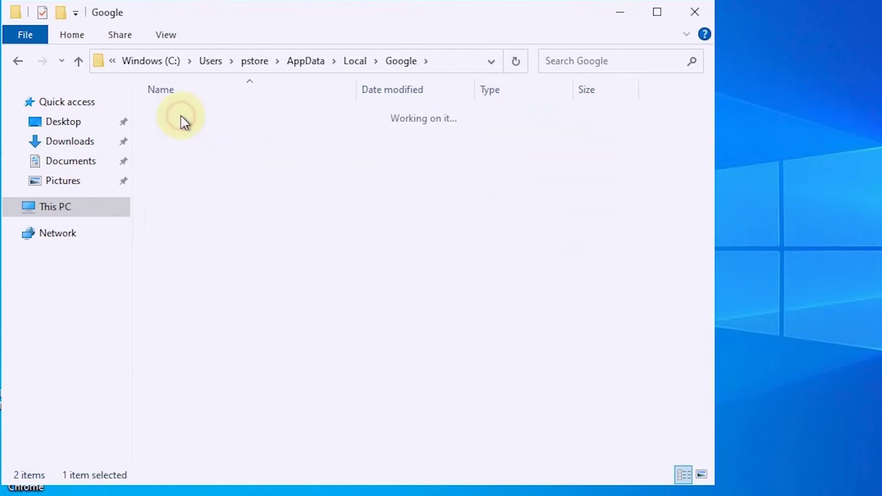
# Open User Data and delete the Profile 2 through Profile 5 folders, keeping Profile 1
pyautogui.doubleClick(189, 118)
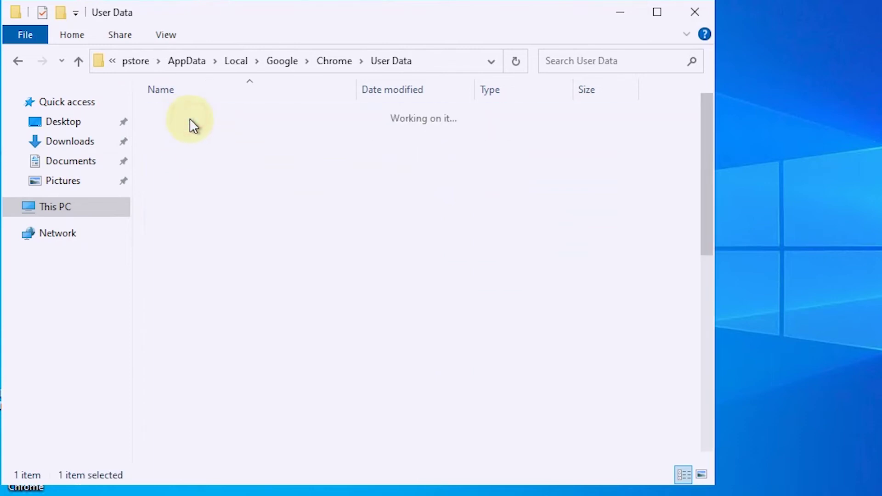
pyautogui.scroll(-5, 200, 234)
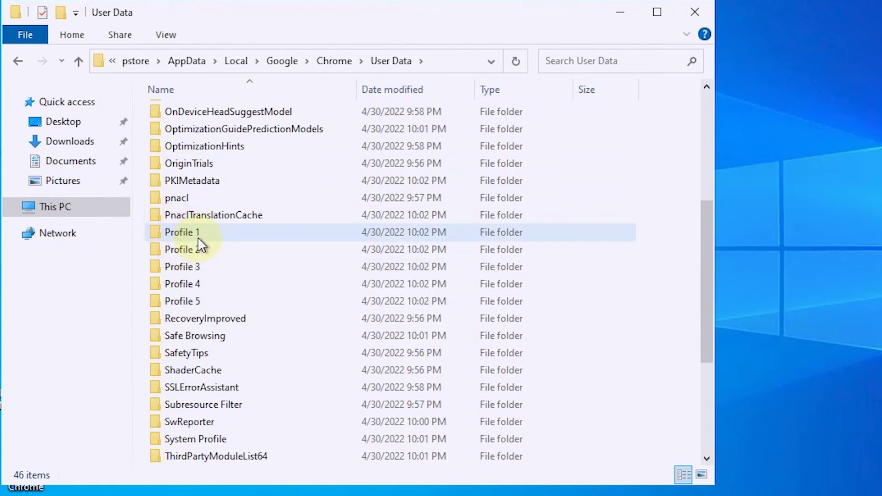
pyautogui.moveTo(198, 237)
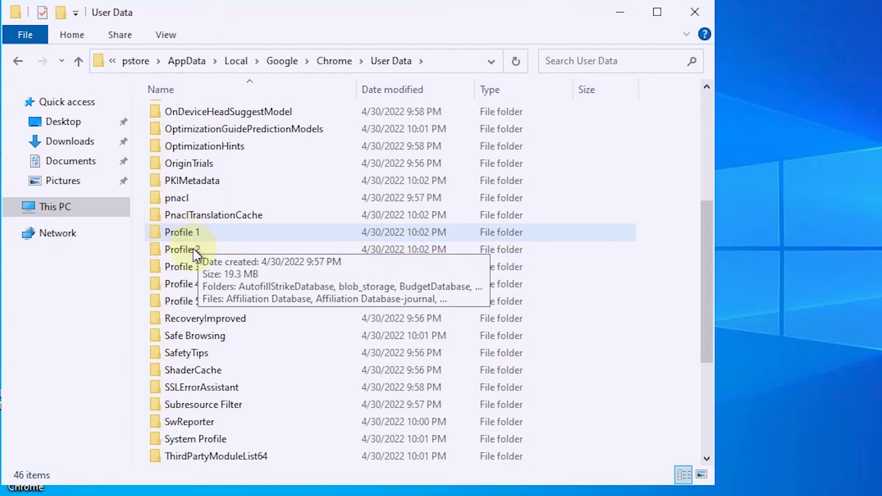
pyautogui.click(188, 251)
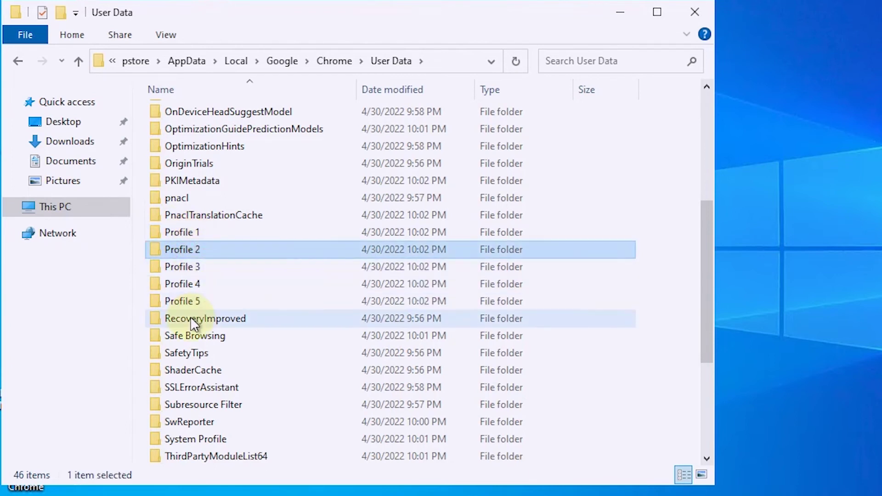
pyautogui.keyDown('shift'); pyautogui.click(184, 302); pyautogui.keyUp('shift')
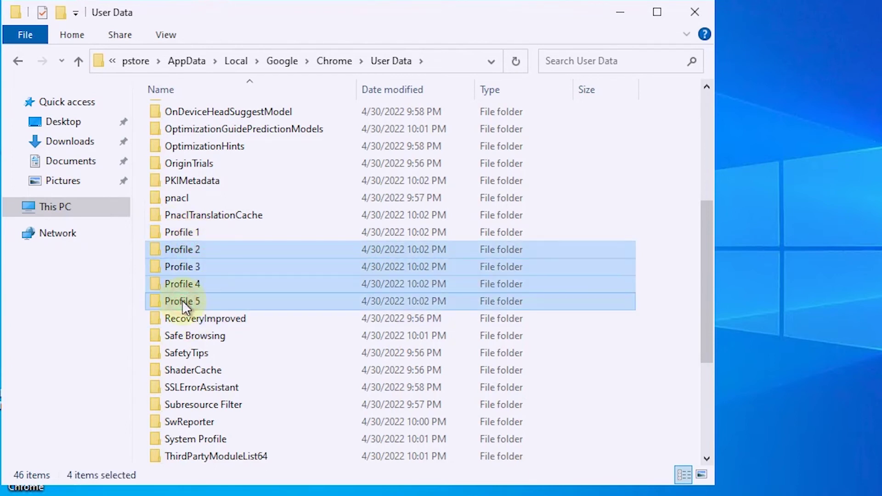
pyautogui.rightClick(183, 303)
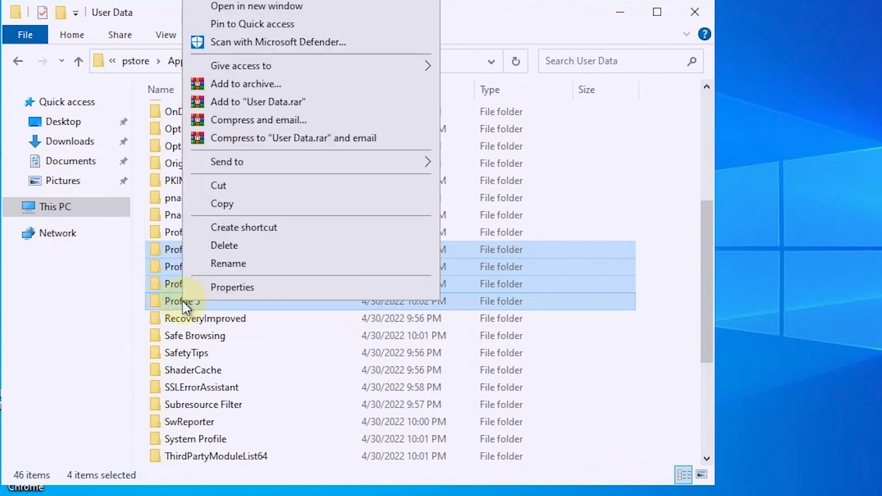
pyautogui.click(216, 245)
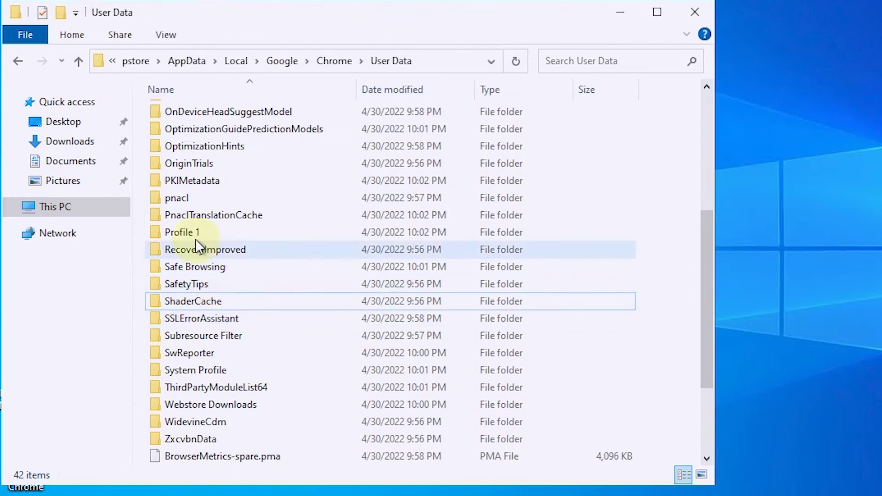
# Paste further copies of Profile 1 until 'Profile 1 - Copy (4)' exists
pyautogui.click(192, 232)
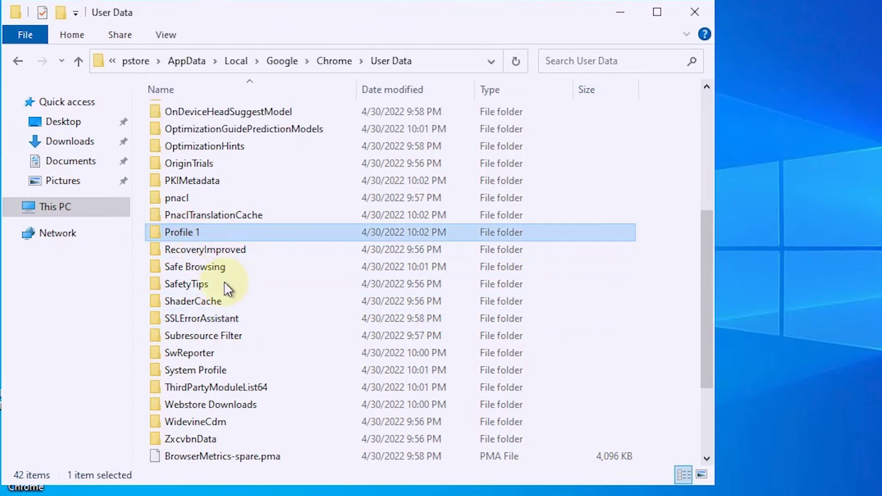
pyautogui.hotkey('ctrl', 'v')
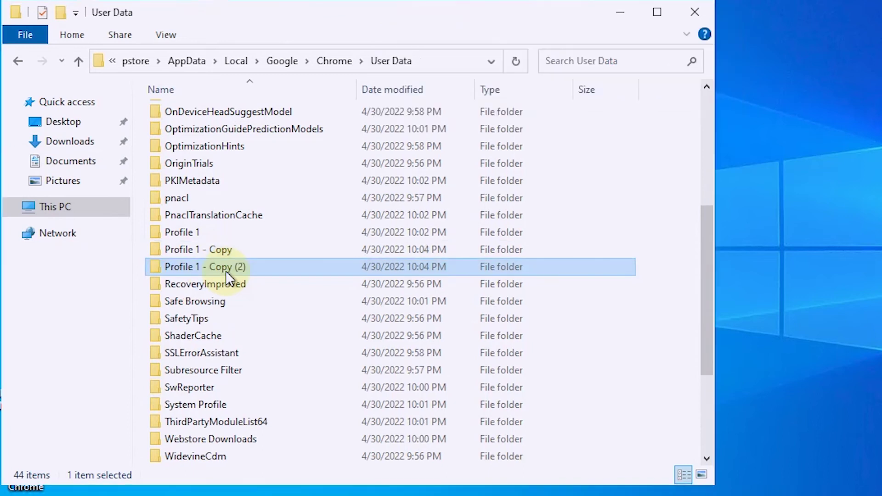
pyautogui.hotkey('ctrl', 'v')
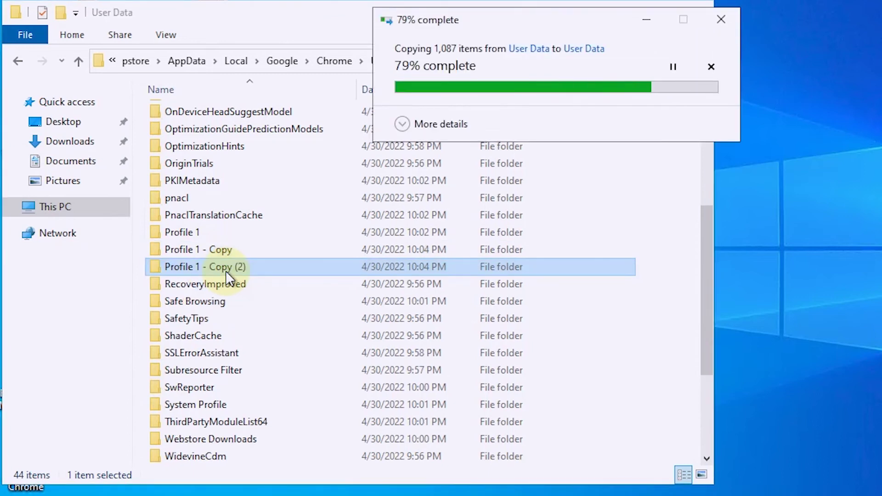
pyautogui.hotkey('ctrl', 'v')
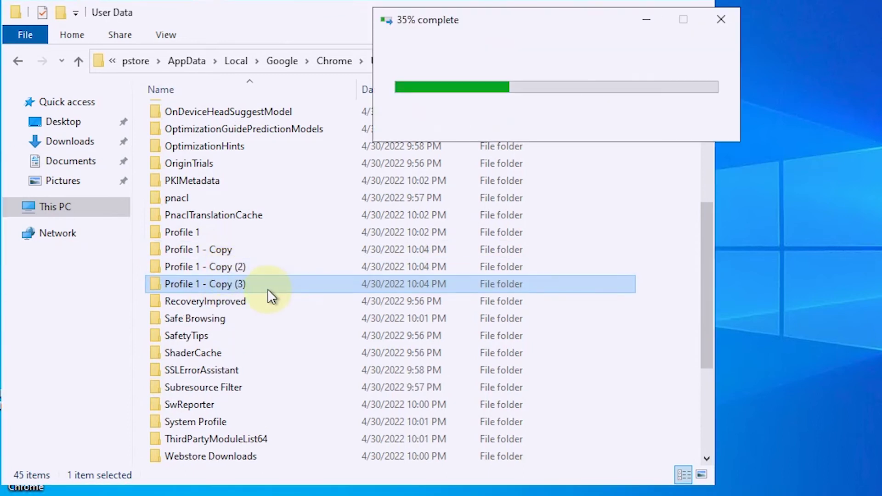
# Rename 'Profile 1 - Copy' and 'Profile 1 - Copy (2)' to Profile 2 and Profile 3
pyautogui.rightClick(219, 252)
pyautogui.click(258, 492)
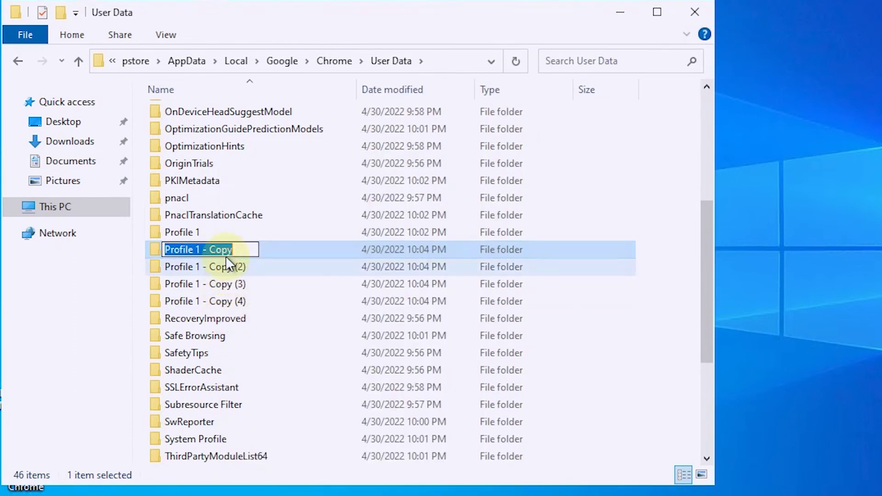
pyautogui.click(230, 251)
pyautogui.moveTo(230, 251); pyautogui.dragTo(202, 252)
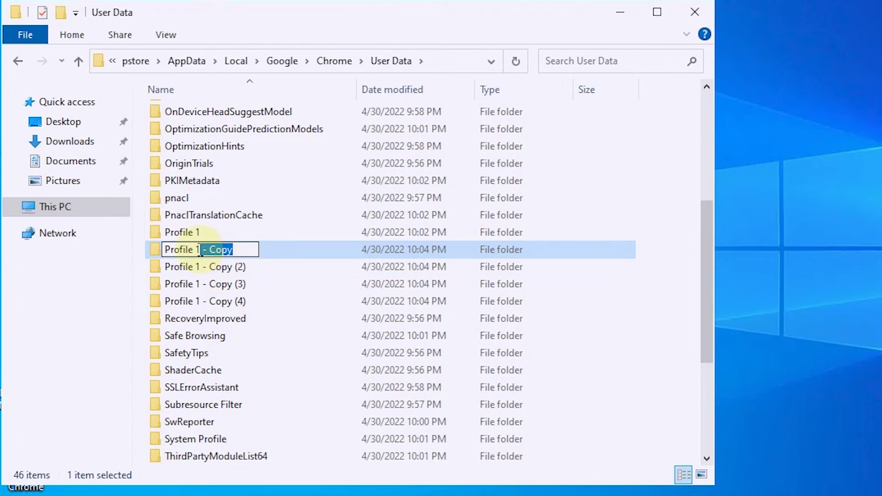
pyautogui.write('2')
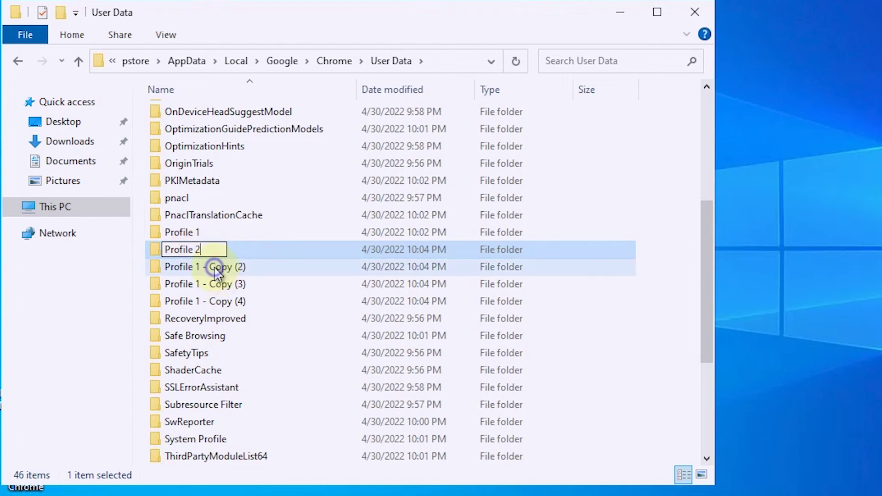
pyautogui.rightClick(213, 268)
pyautogui.click(258, 492)
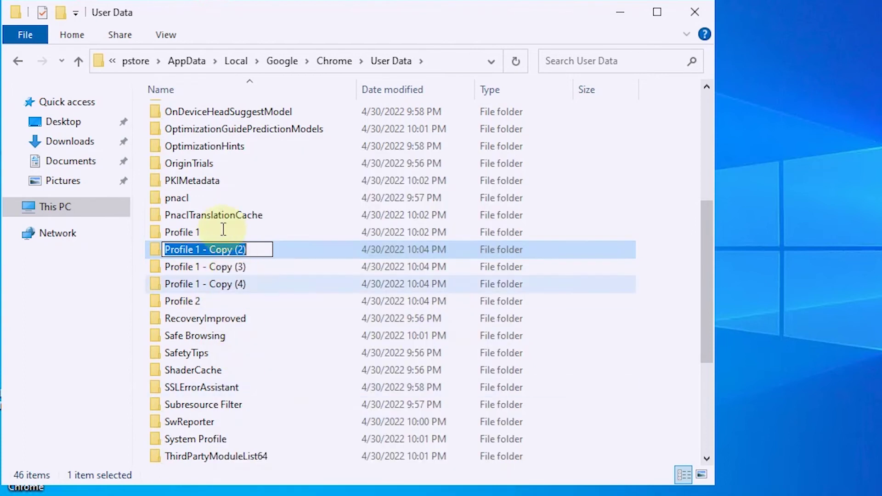
pyautogui.moveTo(193, 249); pyautogui.dragTo(335, 261)
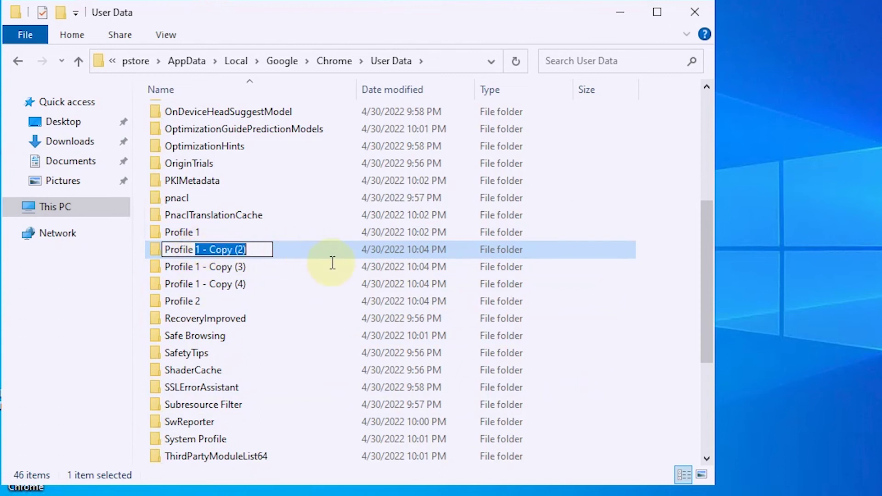
pyautogui.write('3')
# Rename 'Profile 1 - Copy (3)' and 'Profile 1 - Copy (4)' to Profile 4 and Profile 5
pyautogui.rightClick(212, 270)
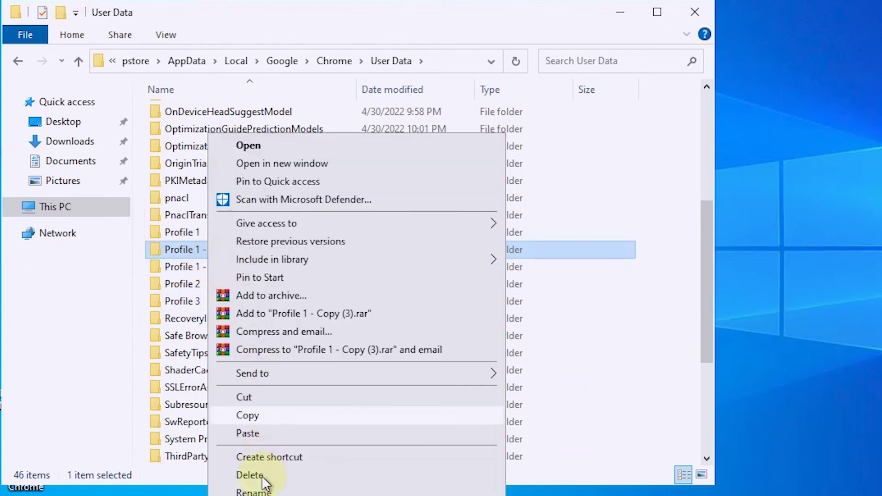
pyautogui.click(258, 490)
pyautogui.click(200, 250)
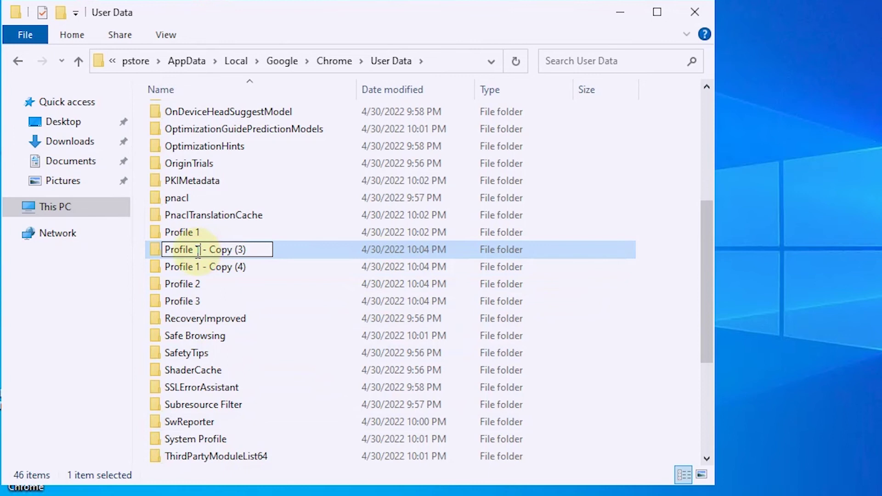
pyautogui.moveTo(198, 250); pyautogui.dragTo(365, 250)
pyautogui.write('4')
pyautogui.rightClick(207, 266)
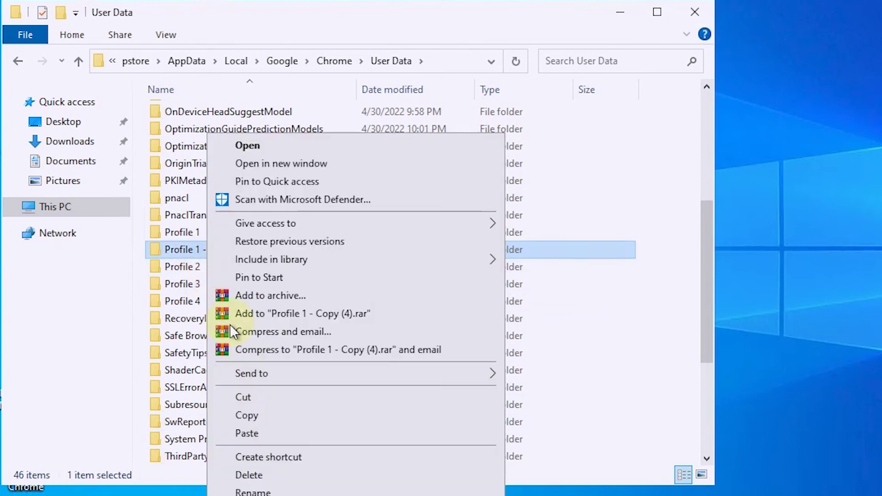
pyautogui.click(253, 491)
pyautogui.moveTo(197, 251); pyautogui.dragTo(334, 247)
pyautogui.write('5')
pyautogui.click(212, 315)
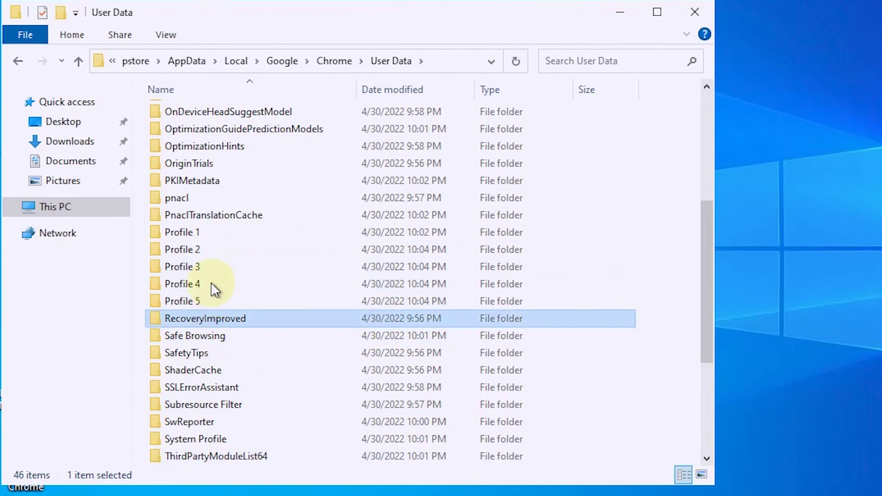
# Minimize Explorer, refresh the desktop and move the '2 - Chrome' shortcut beside the 2 icon
pyautogui.click(619, 13)
pyautogui.rightClick(454, 163)
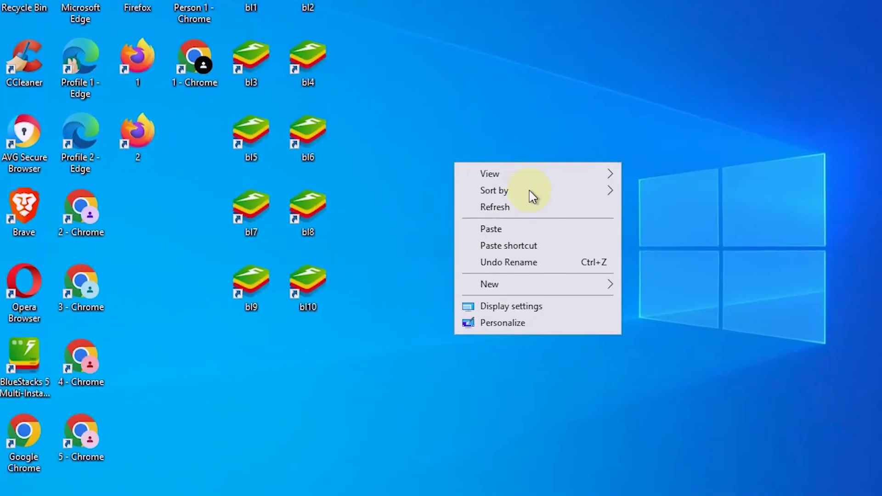
pyautogui.click(524, 209)
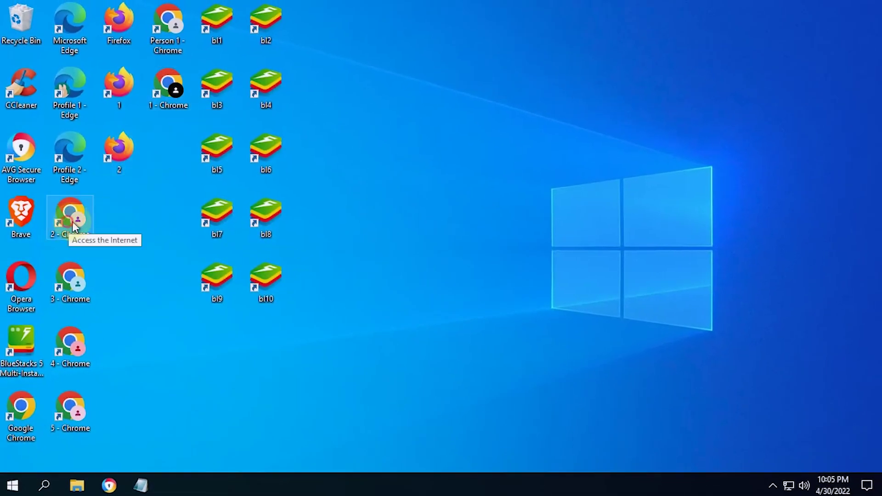
pyautogui.moveTo(74, 226); pyautogui.dragTo(166, 138)
# Launch Chrome profile 2 from '2 - Chrome' and check its installed extensions
pyautogui.doubleClick(166, 138)
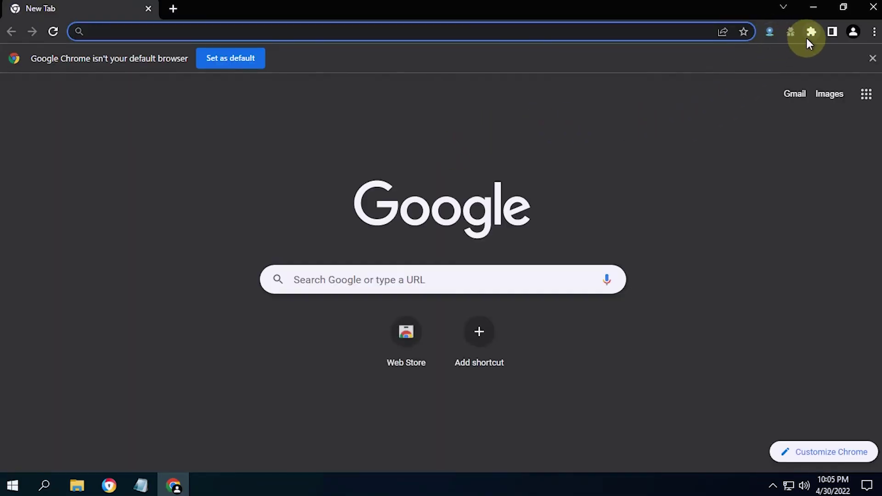
pyautogui.click(807, 39)
pyautogui.click(535, 166)
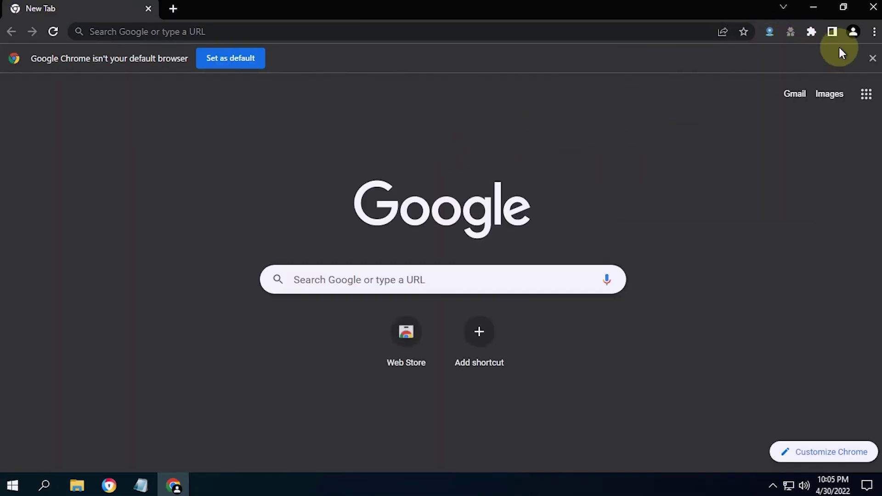
# Give profile 2 the dark pink theme colour and panda avatar, then reposition the '3 - Chrome' shortcut
pyautogui.click(853, 31)
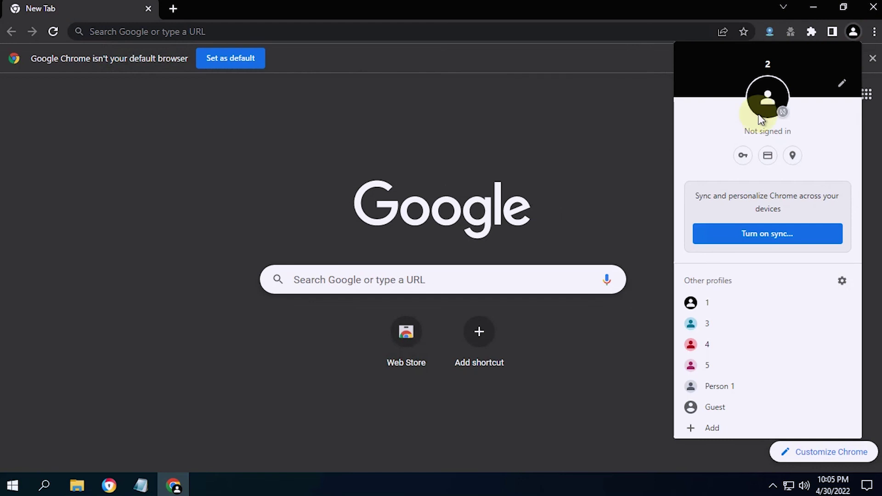
pyautogui.click(843, 85)
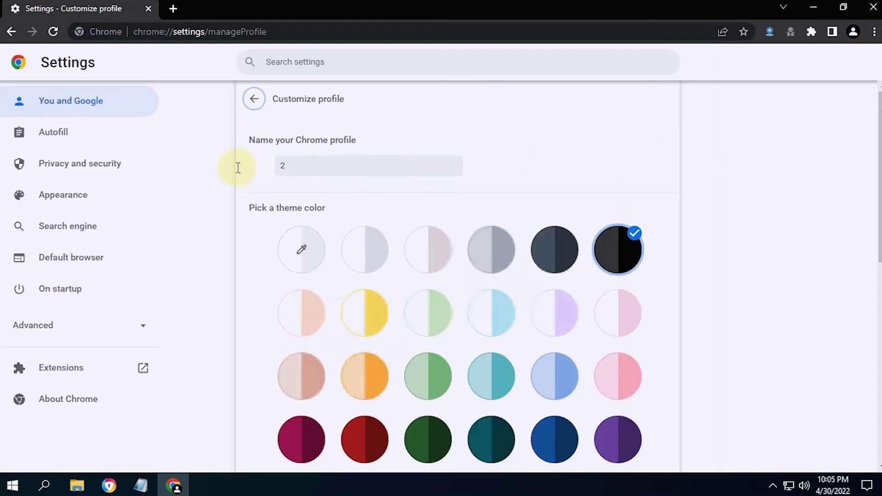
pyautogui.scroll(-3, 303, 330)
pyautogui.click(303, 317)
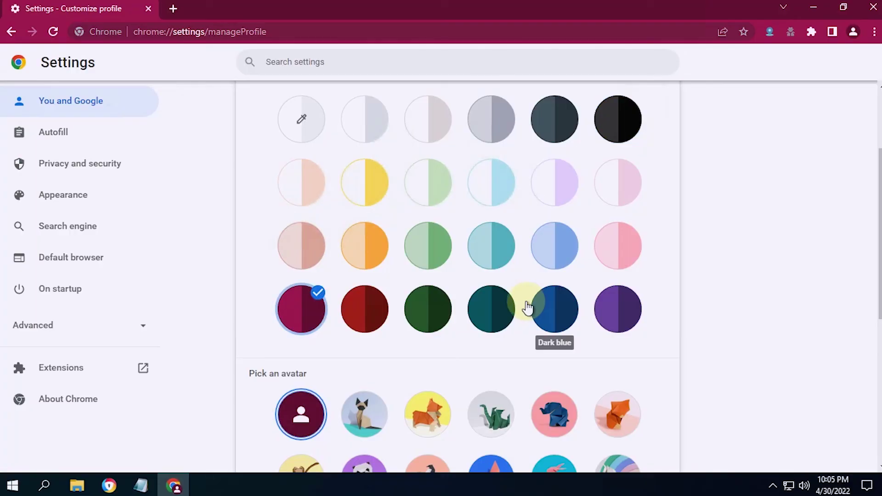
pyautogui.scroll(1, 475, 262)
pyautogui.scroll(-7, 473, 274)
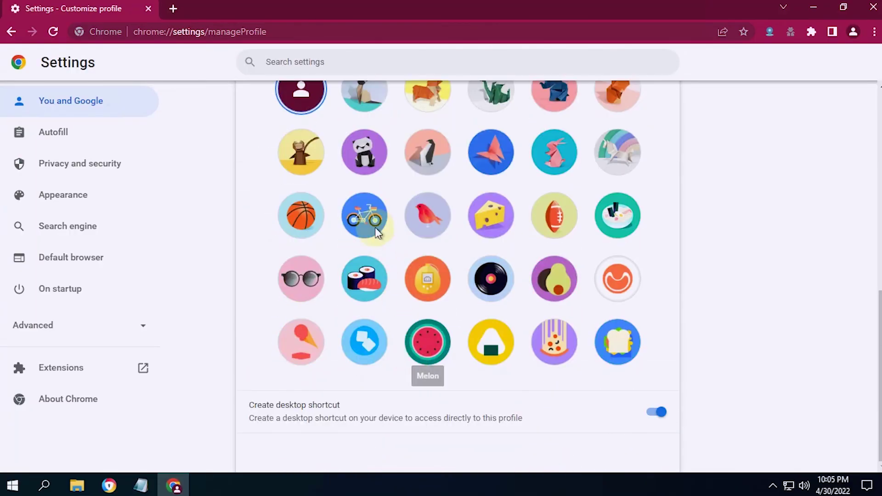
pyautogui.click(364, 152)
pyautogui.scroll(8, 626, 256)
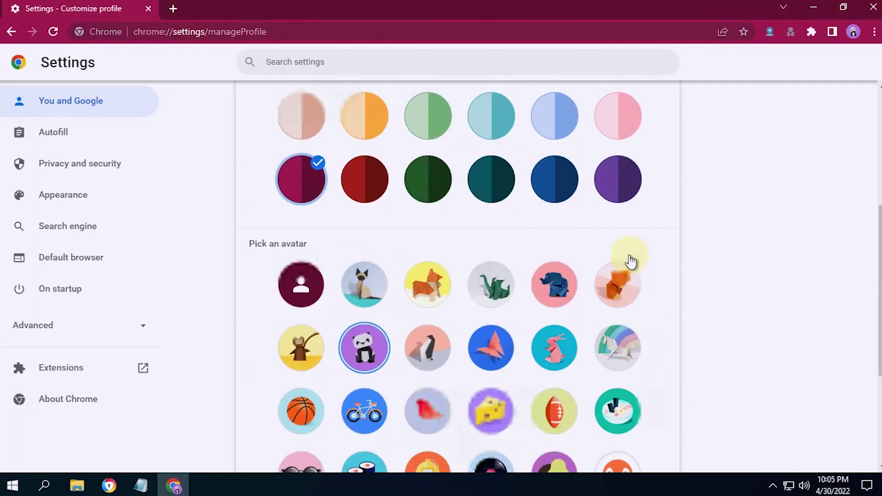
pyautogui.click(255, 96)
pyautogui.moveTo(73, 275); pyautogui.dragTo(166, 214)
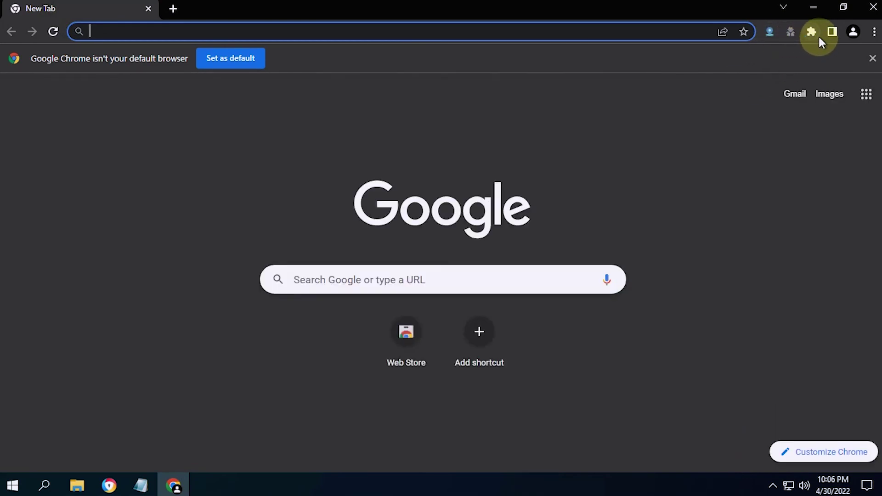
# Close the Chrome window and place the '4 - Chrome' shortcut beneath '3 - Chrome'
pyautogui.click(877, 14)
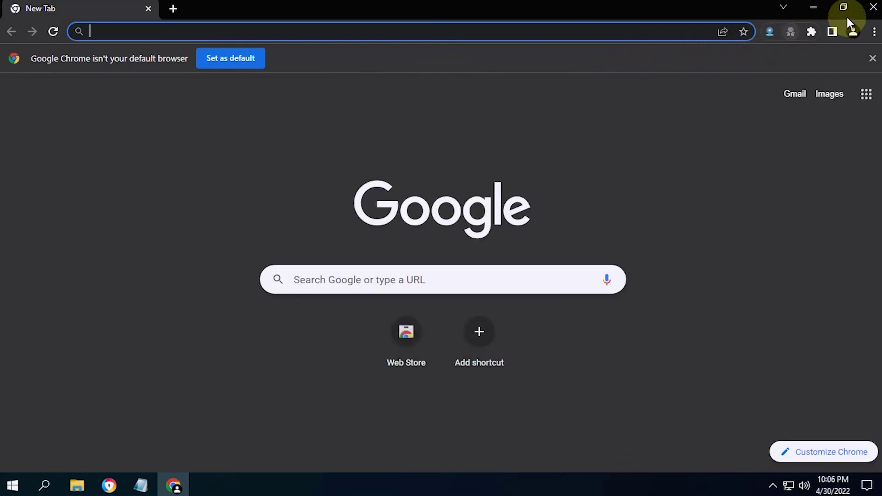
pyautogui.click(869, 10)
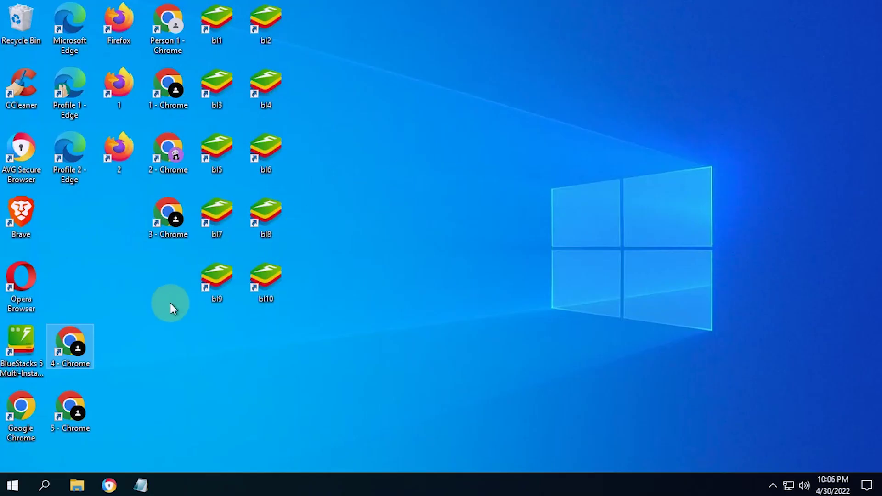
pyautogui.moveTo(104, 340); pyautogui.dragTo(163, 292)
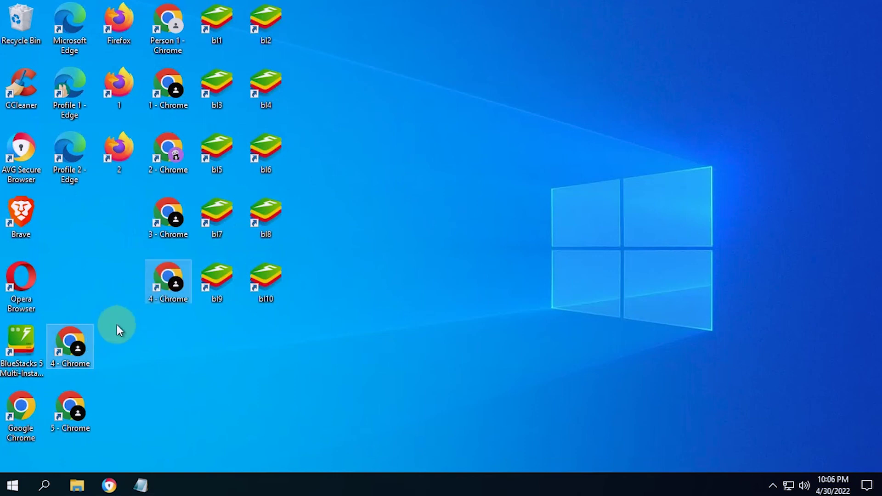